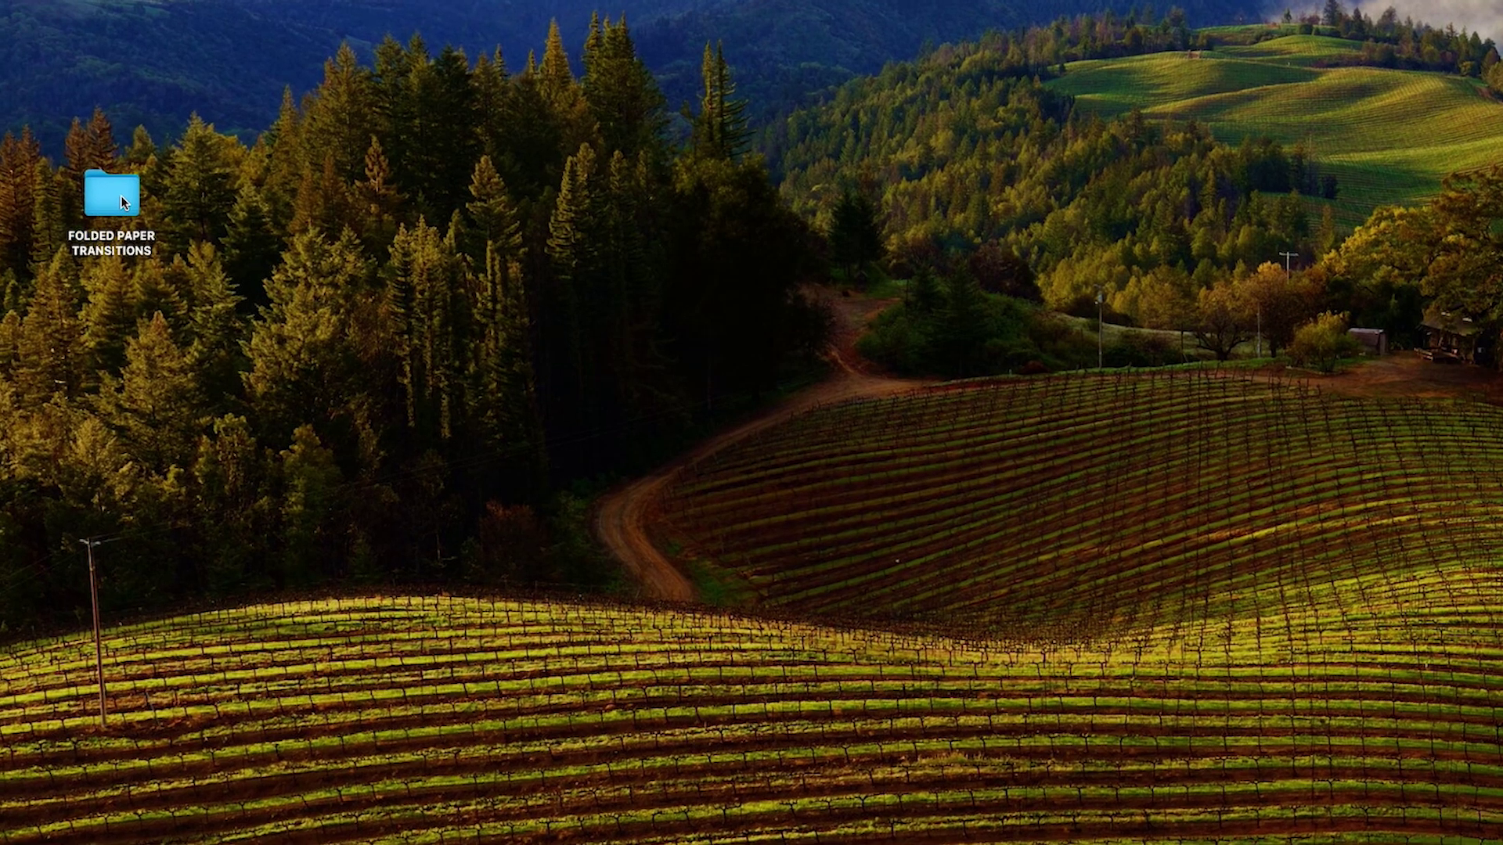
Open FOLDED PAPER TRANSITIONS and browse 01_PROJECTS, 02_ASSETS and FOLDED PAPER JPGS in column view
{"action": "double_click", "coordinate": [296, 229]}
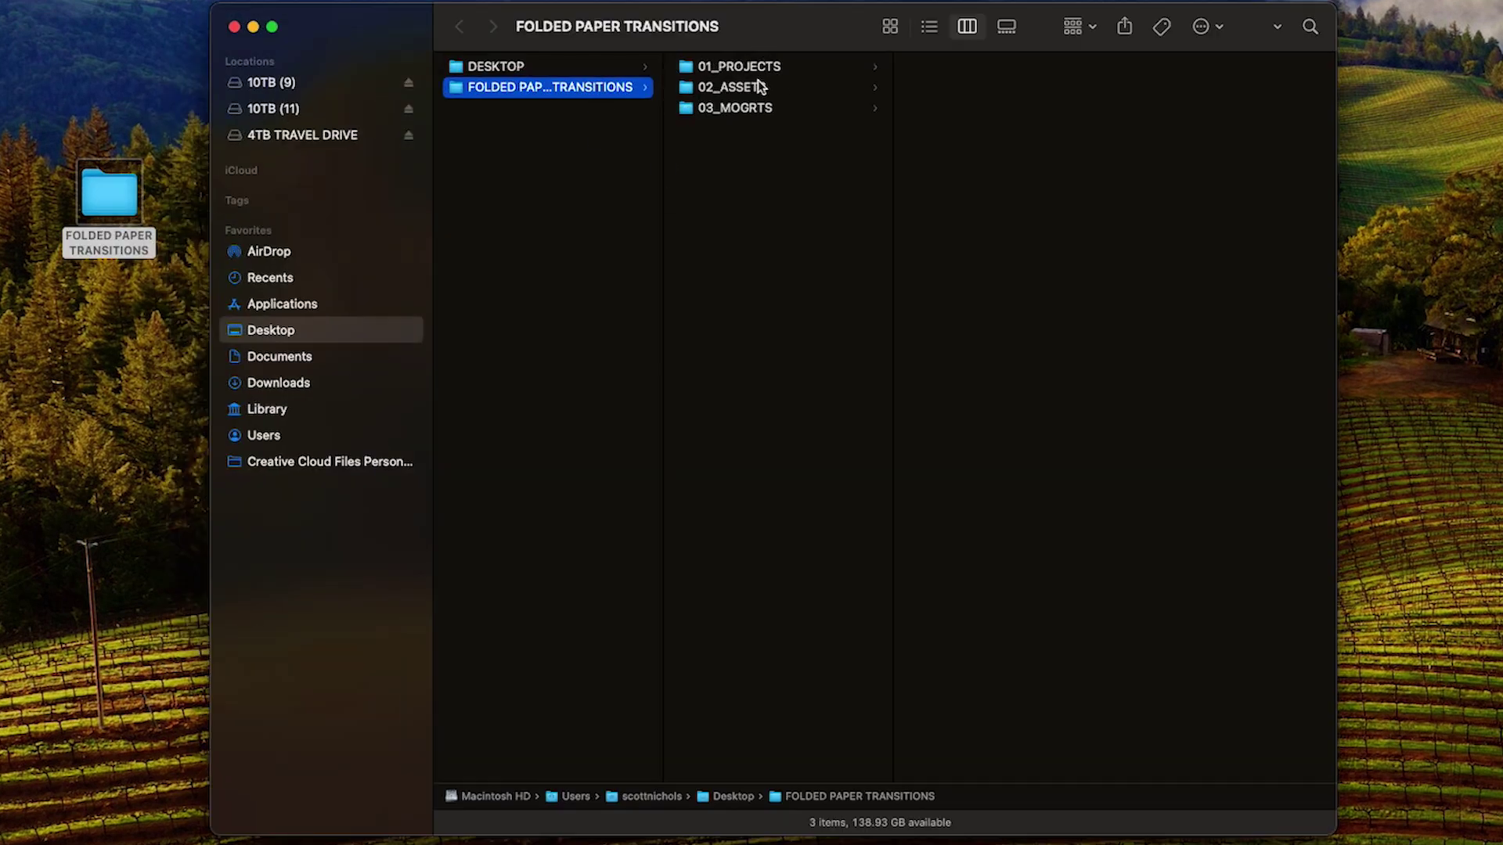
{"action": "left_click", "coordinate": [762, 70]}
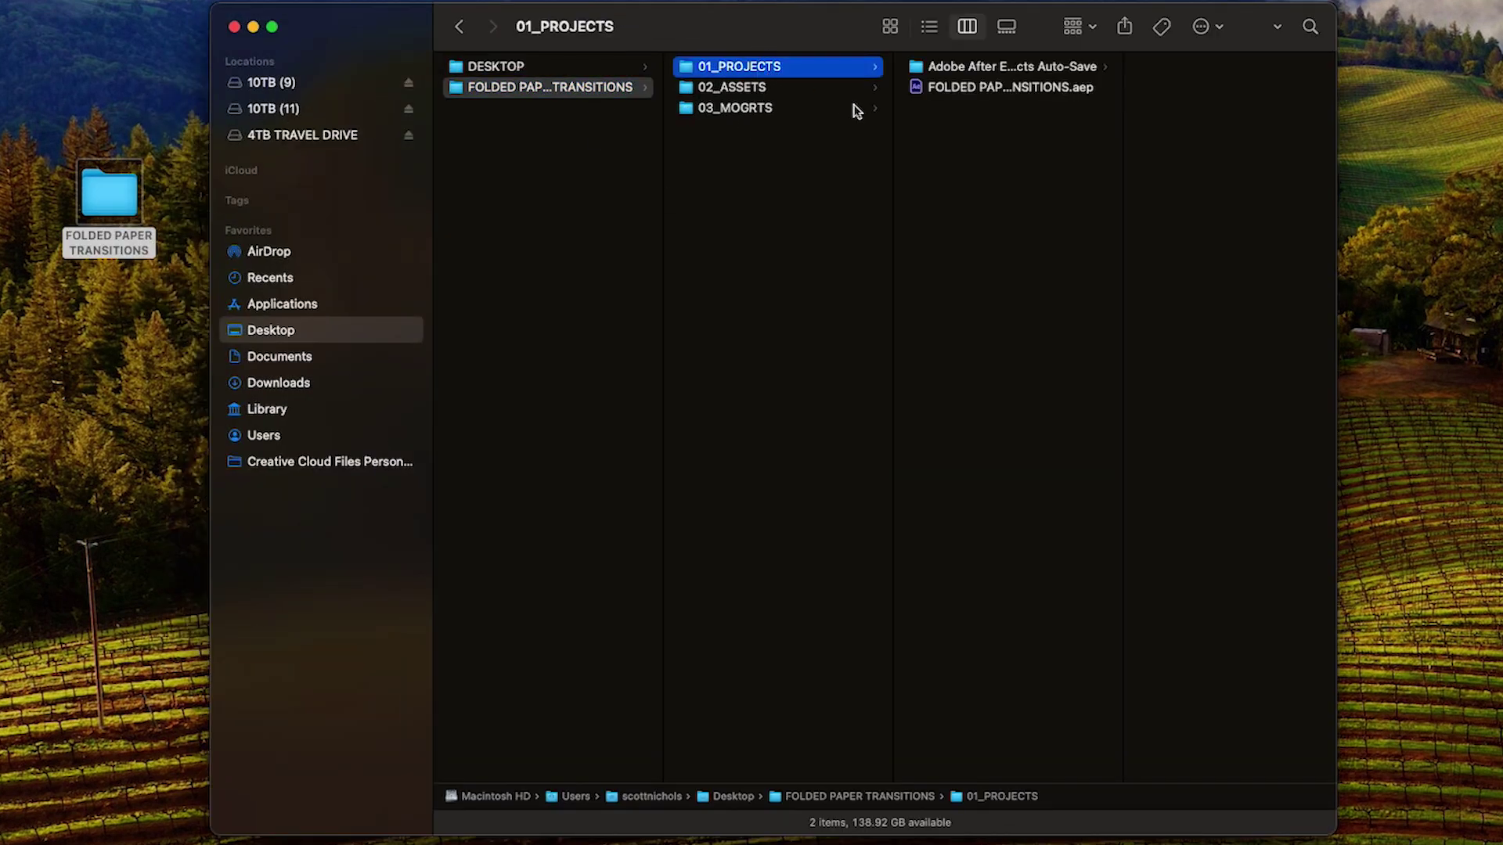
{"action": "left_click_drag", "start_coordinate": [1125, 131], "coordinate": [1142, 129]}
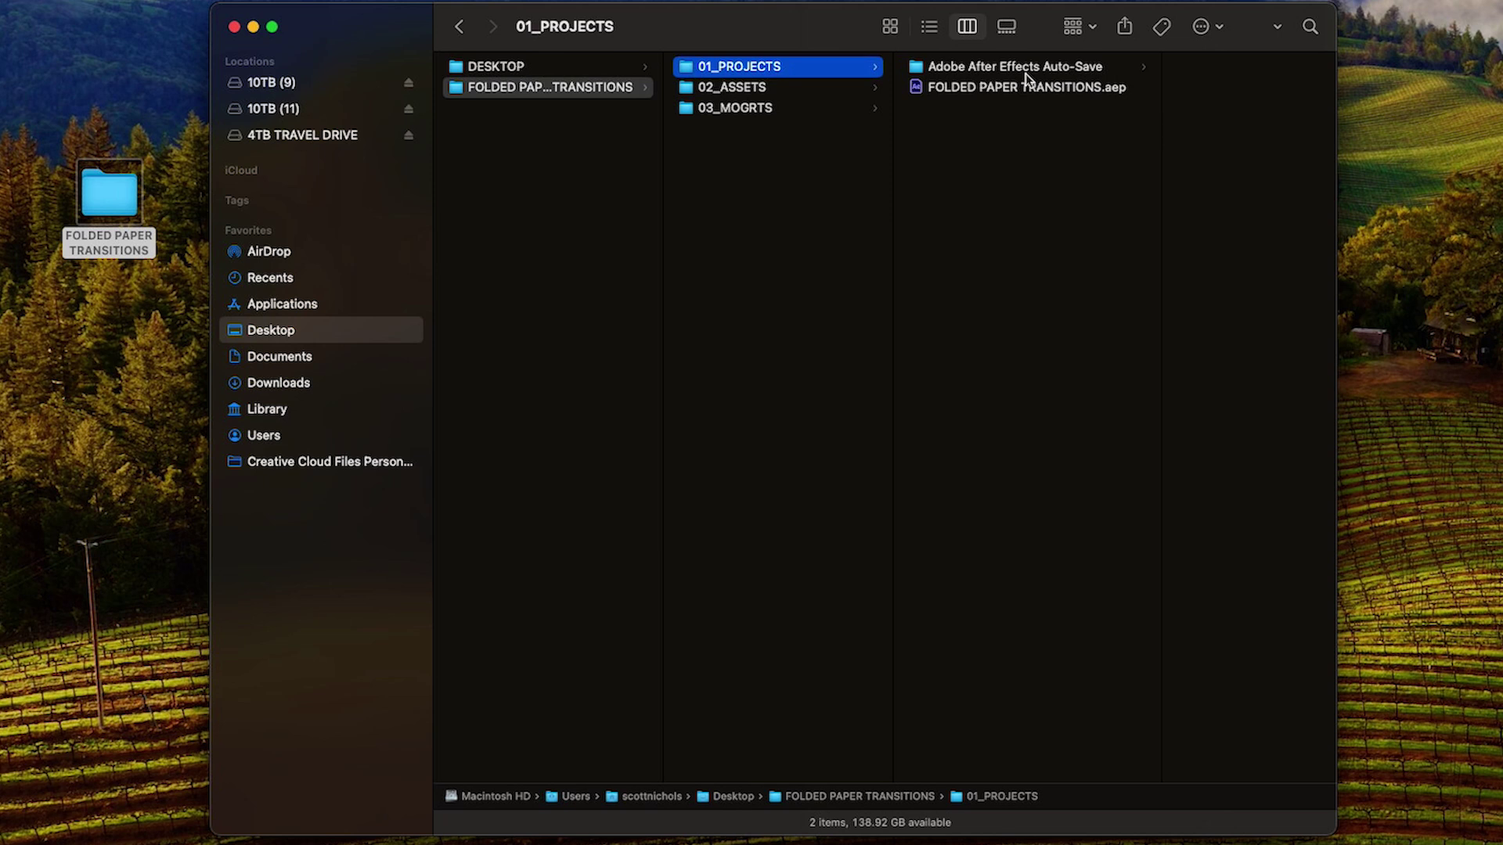
{"action": "left_click", "coordinate": [736, 89]}
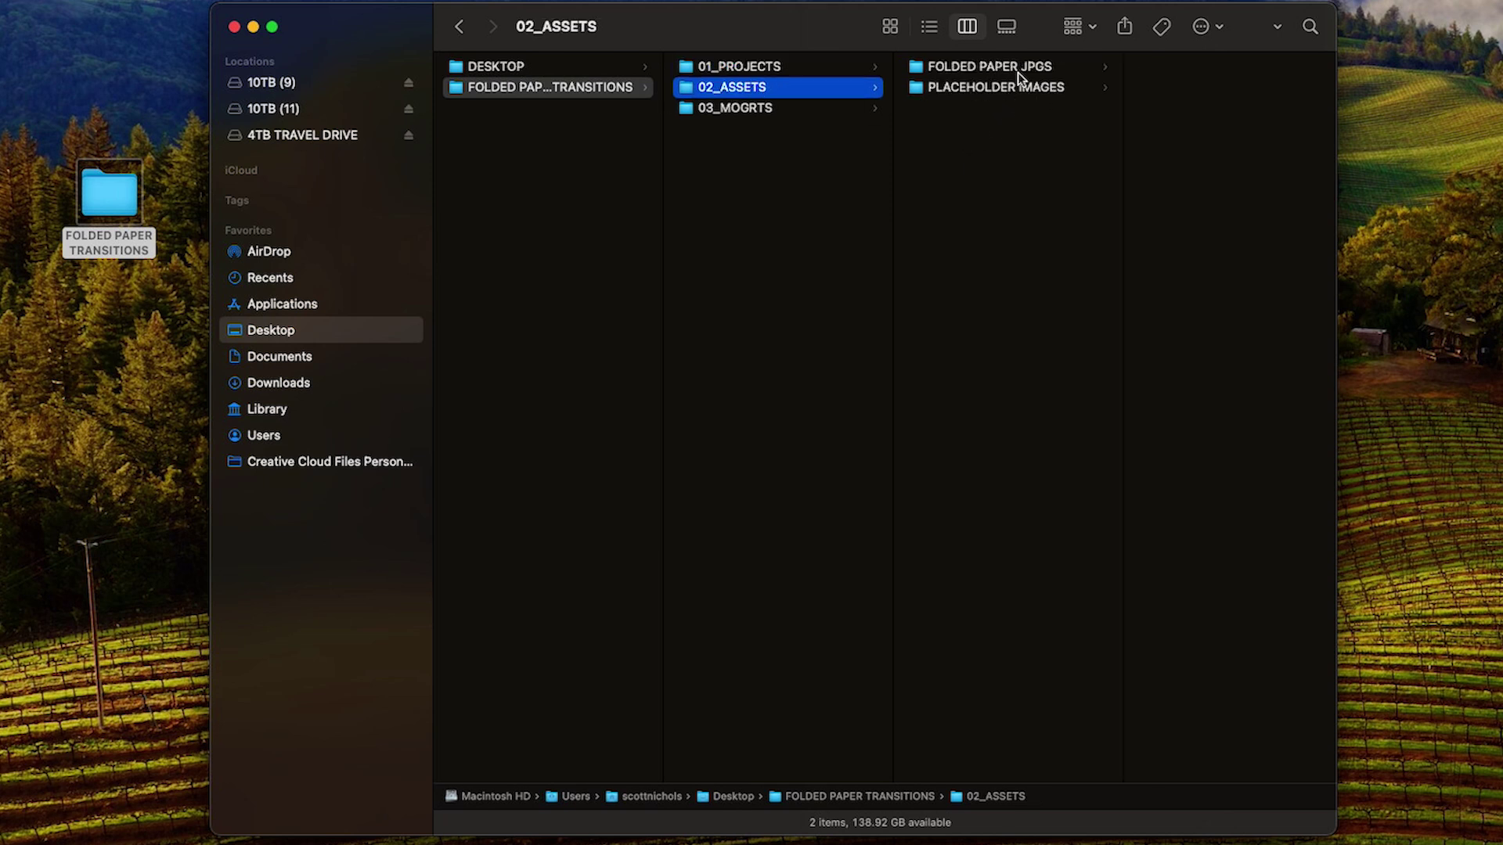
{"action": "left_click", "coordinate": [966, 70]}
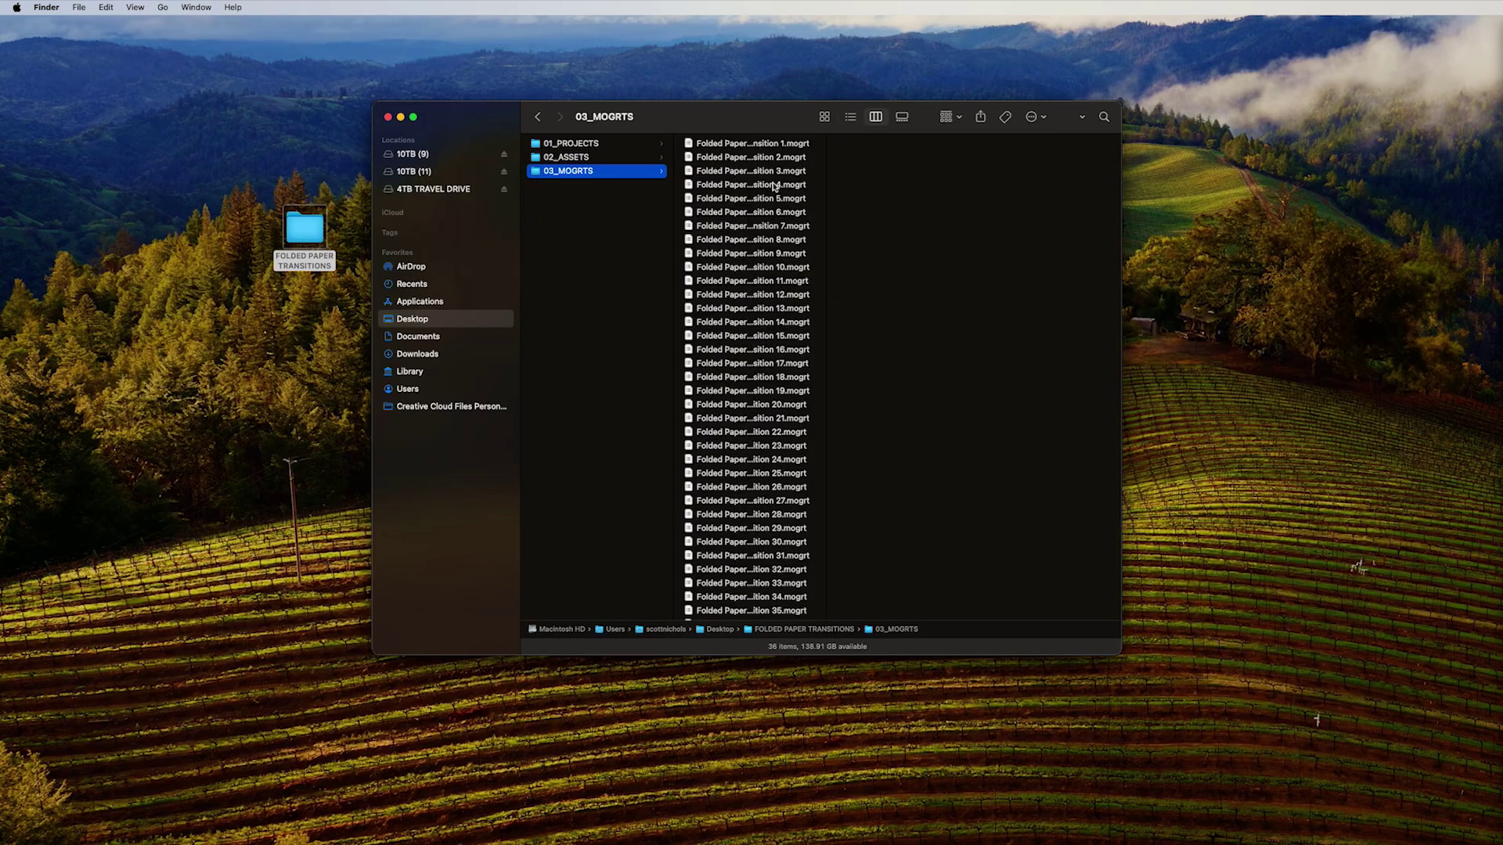
Enlarge the Finder window to show all 36 mogrt files, move it upper left, and return to Premiere
{"action": "left_click_drag", "start_coordinate": [1122, 657], "coordinate": [1128, 706]}
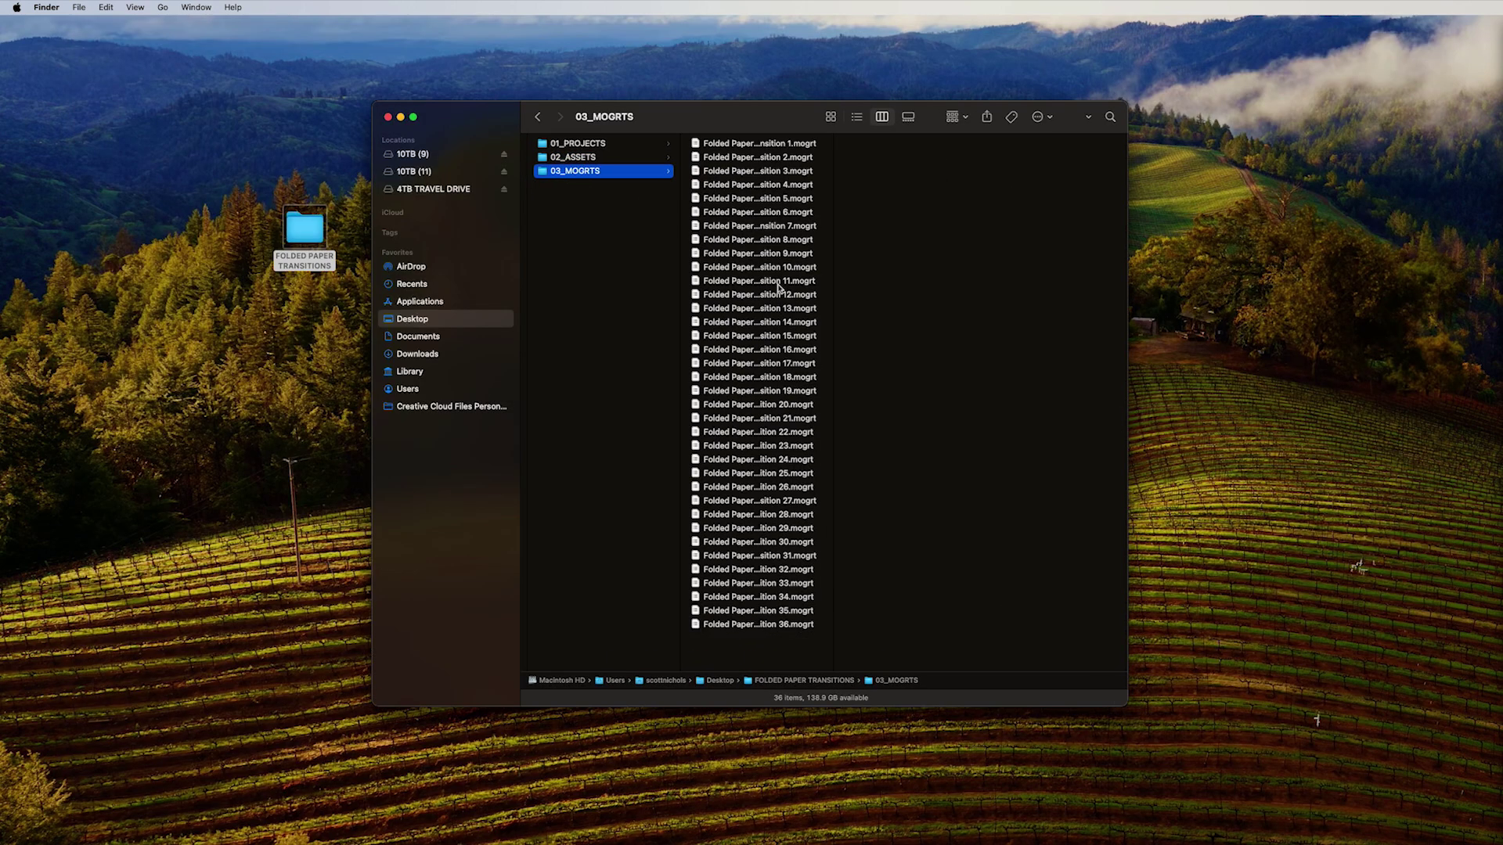
{"action": "left_click_drag", "start_coordinate": [746, 120], "coordinate": [412, 89]}
{"action": "left_click", "coordinate": [1108, 767]}
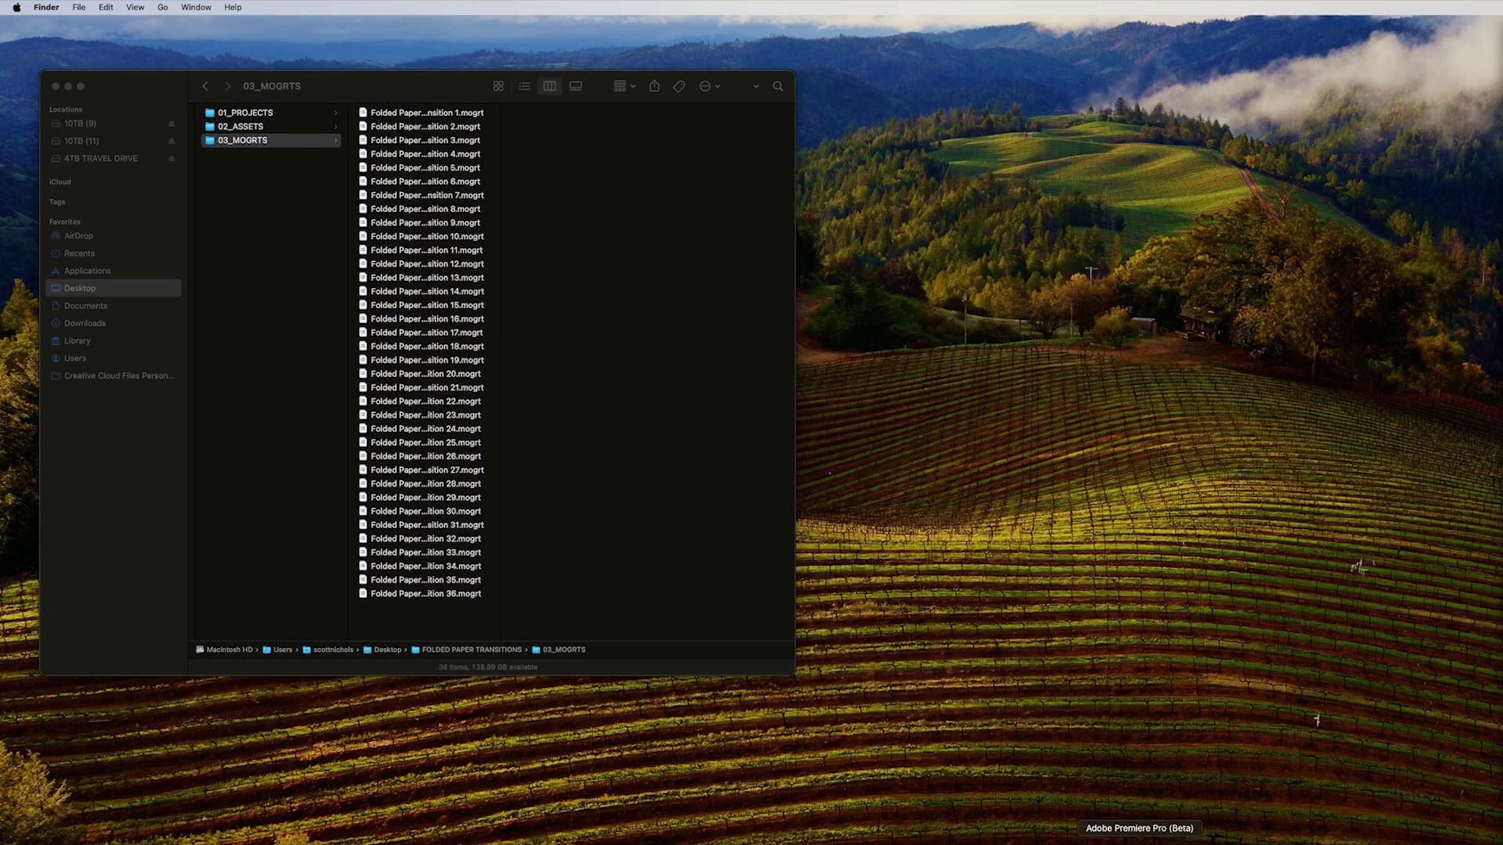
{"action": "left_click", "coordinate": [1139, 841]}
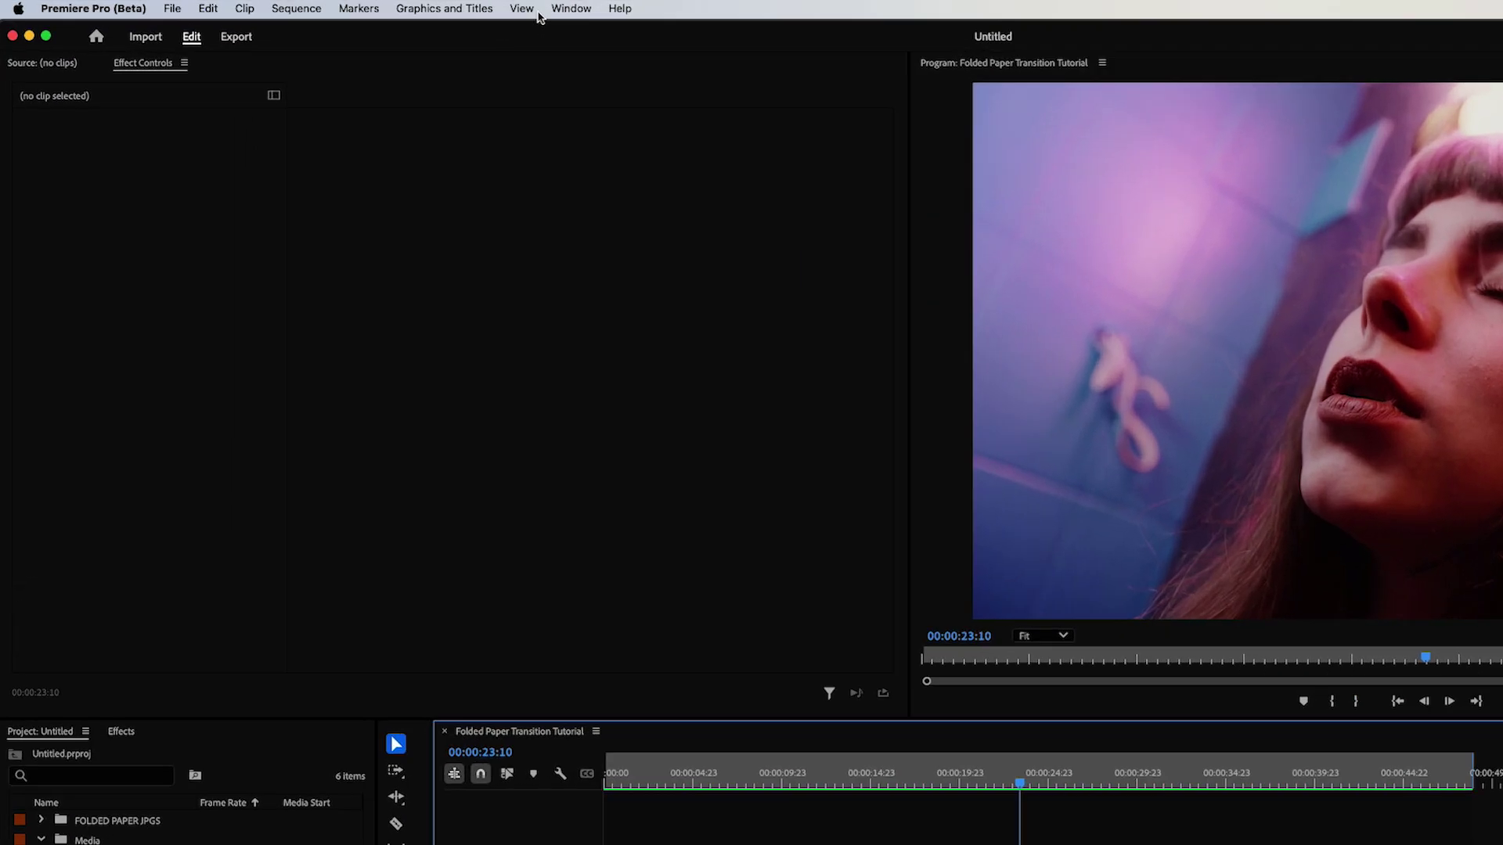
Show the Essential Graphics panel via the Window menu and shrink Premiere Pro to the right half
{"action": "left_click", "coordinate": [433, 7]}
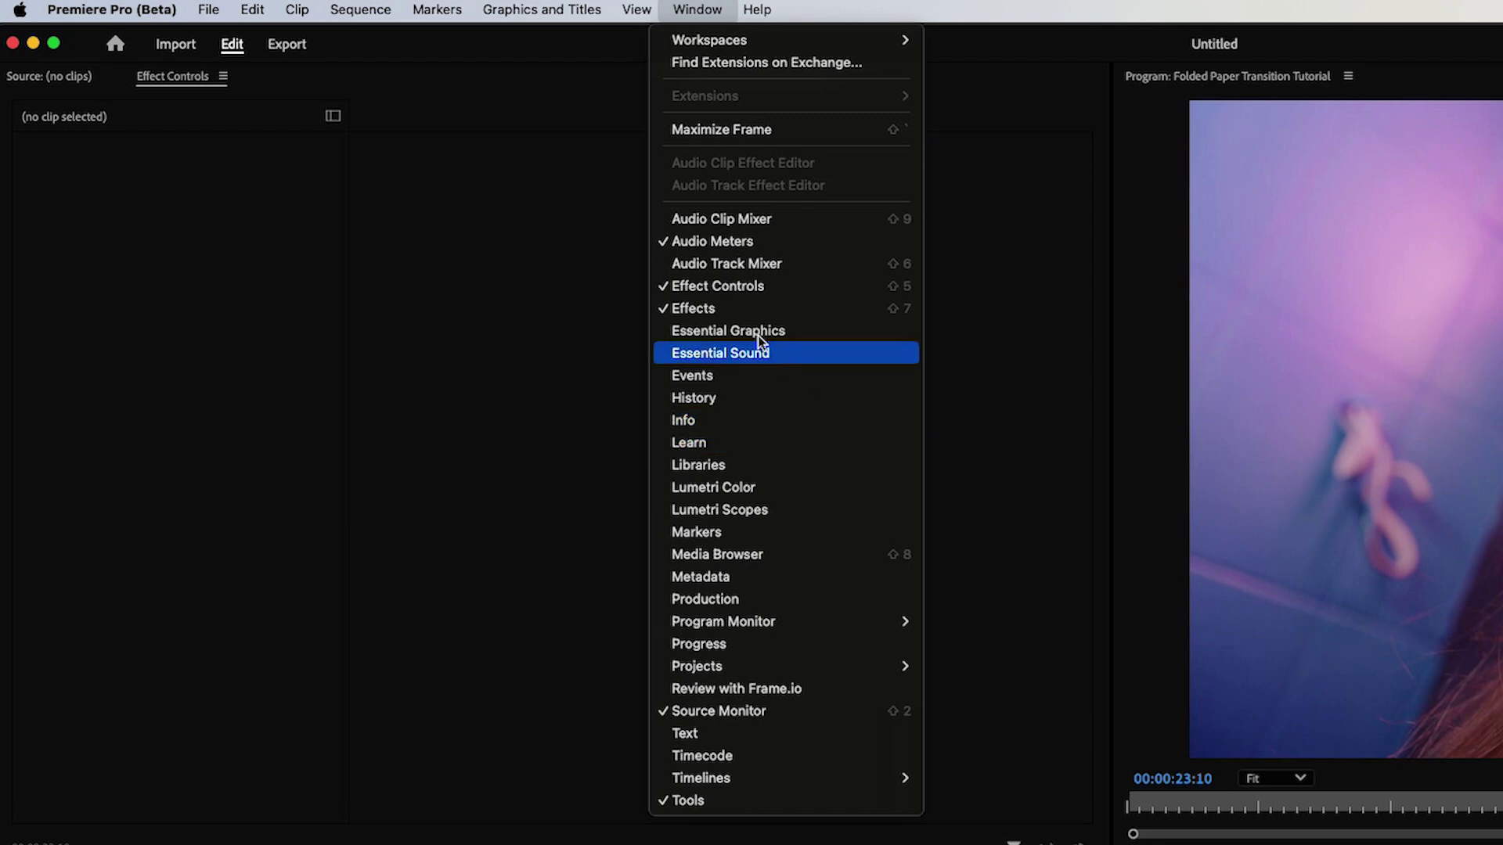
{"action": "left_click", "coordinate": [759, 332]}
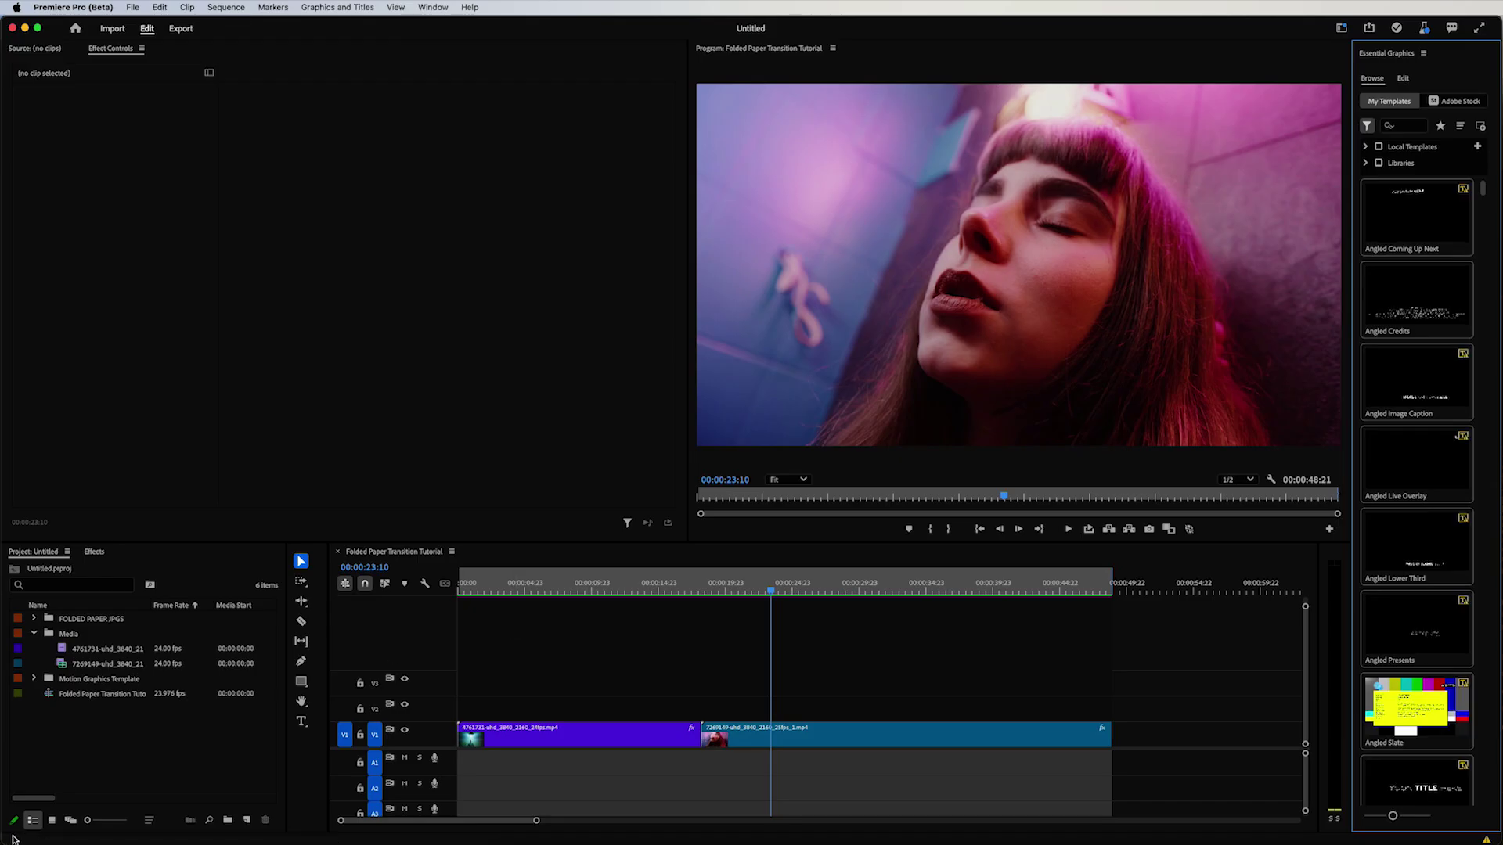
{"action": "left_click_drag", "start_coordinate": [3, 840], "coordinate": [548, 841]}
Add all 36 mogrt files from Finder into Essential Graphics templates, then maximize Premiere Pro
{"action": "left_click", "coordinate": [411, 118]}
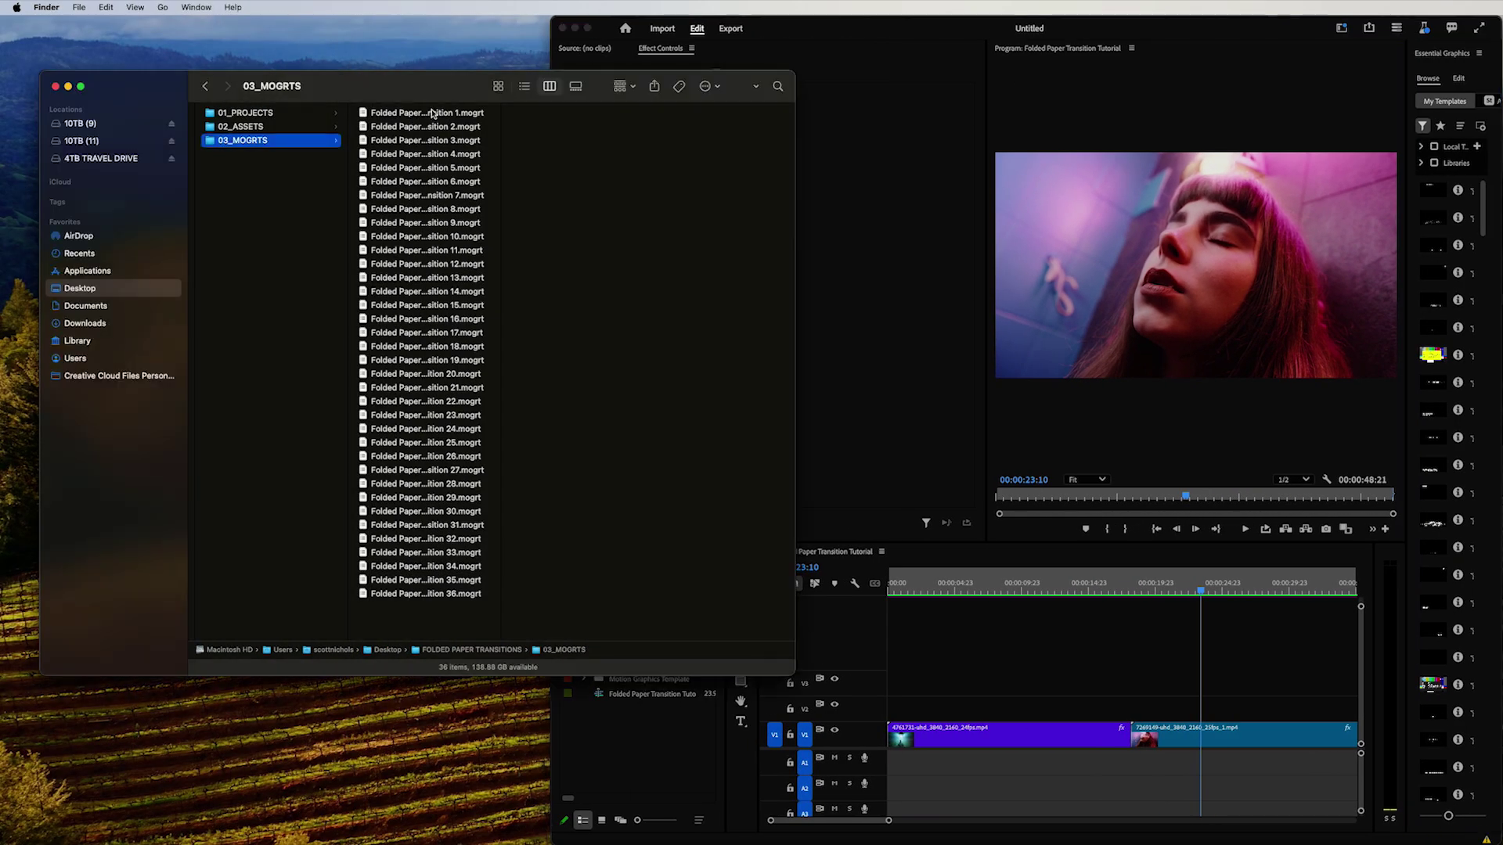
{"action": "left_click", "coordinate": [415, 593], "text": "shift"}
{"action": "left_click", "coordinate": [572, 321]}
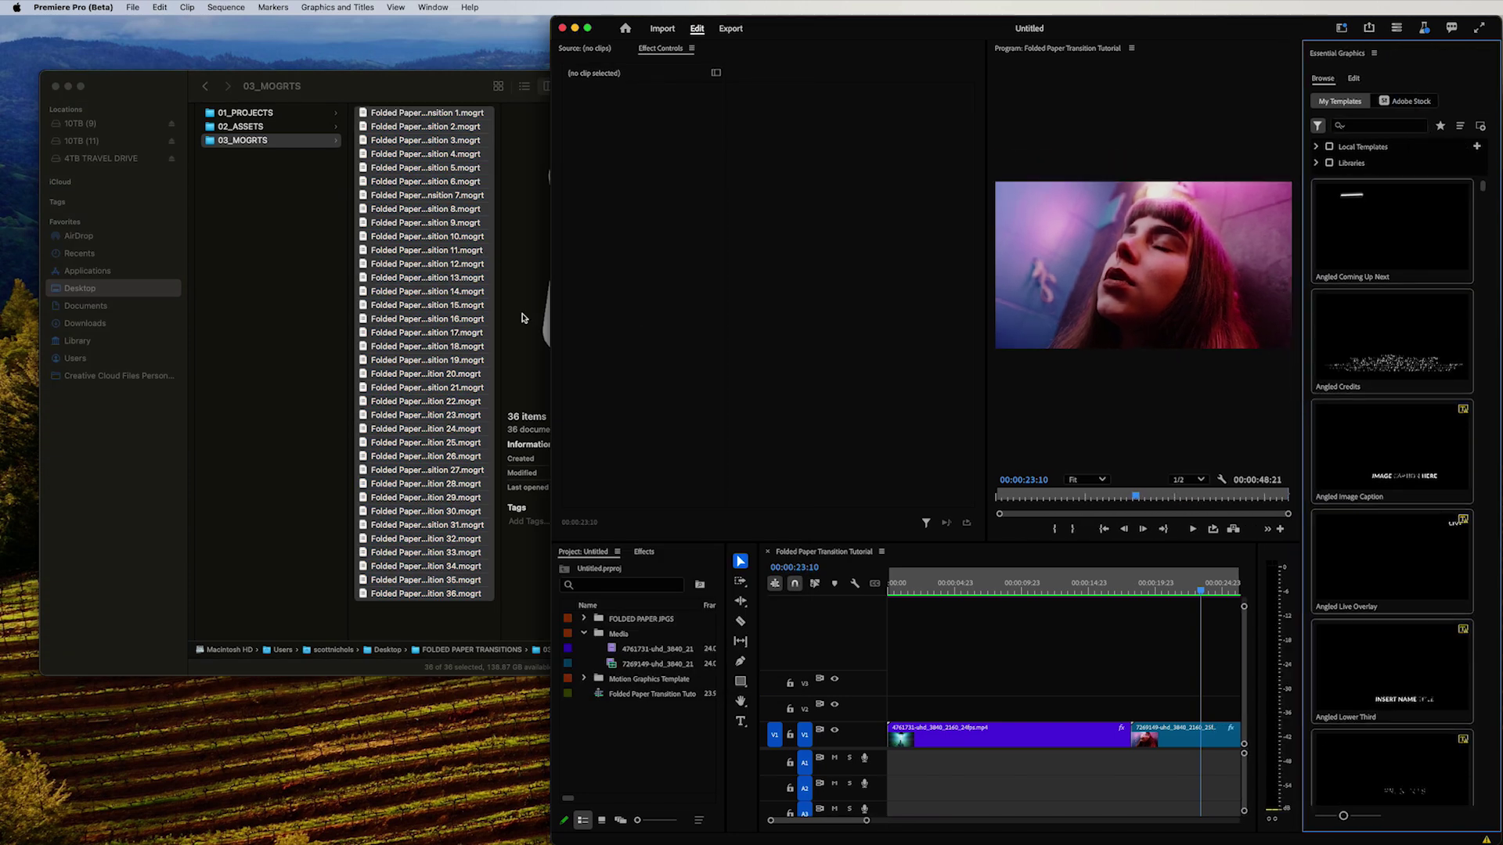
{"action": "left_click_drag", "start_coordinate": [454, 328], "coordinate": [1392, 470]}
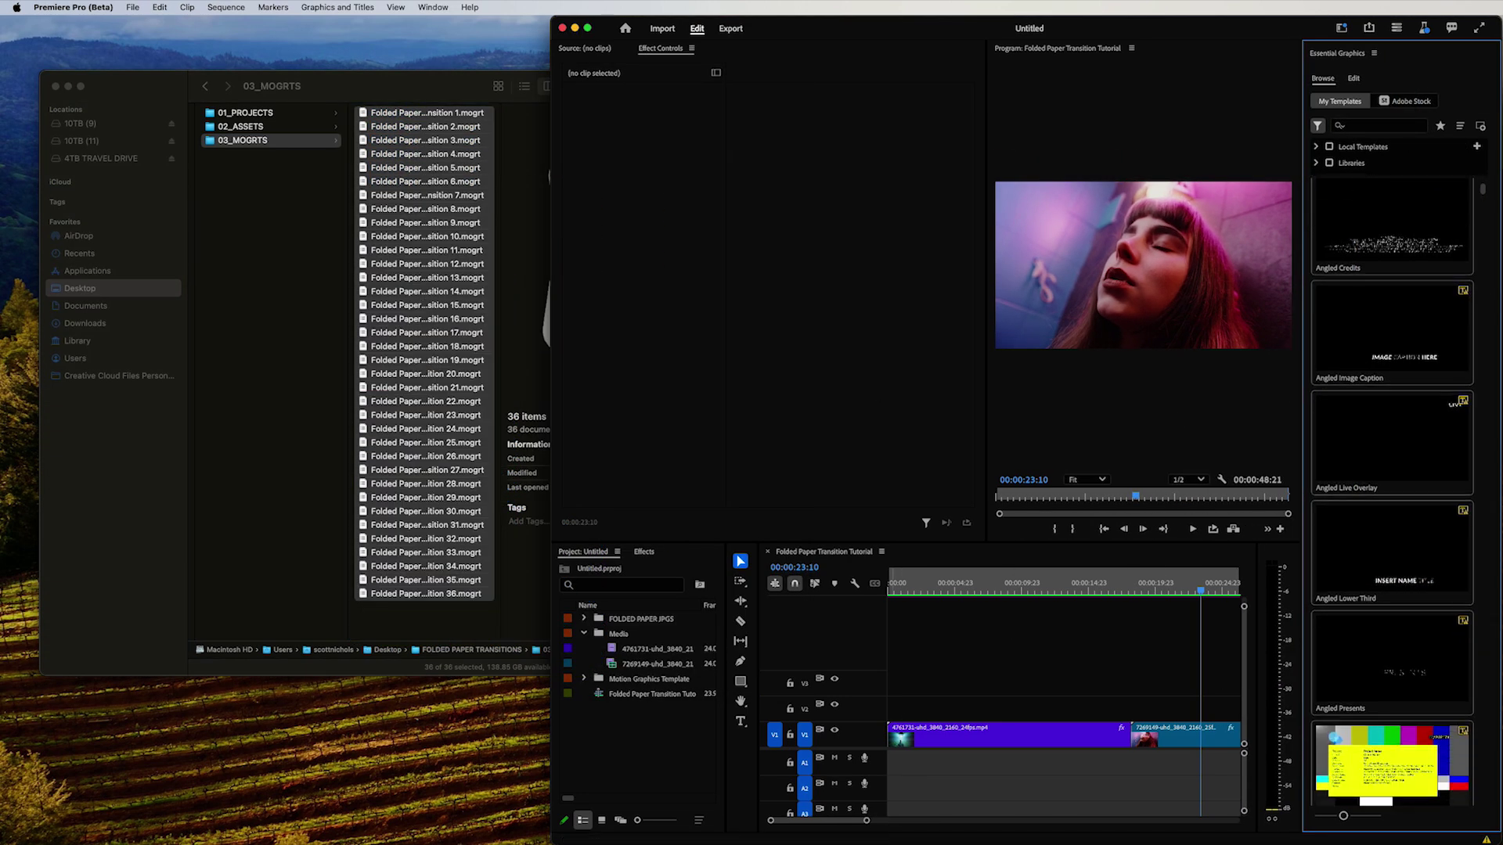
{"action": "key", "text": "ctrl+alt+Return"}
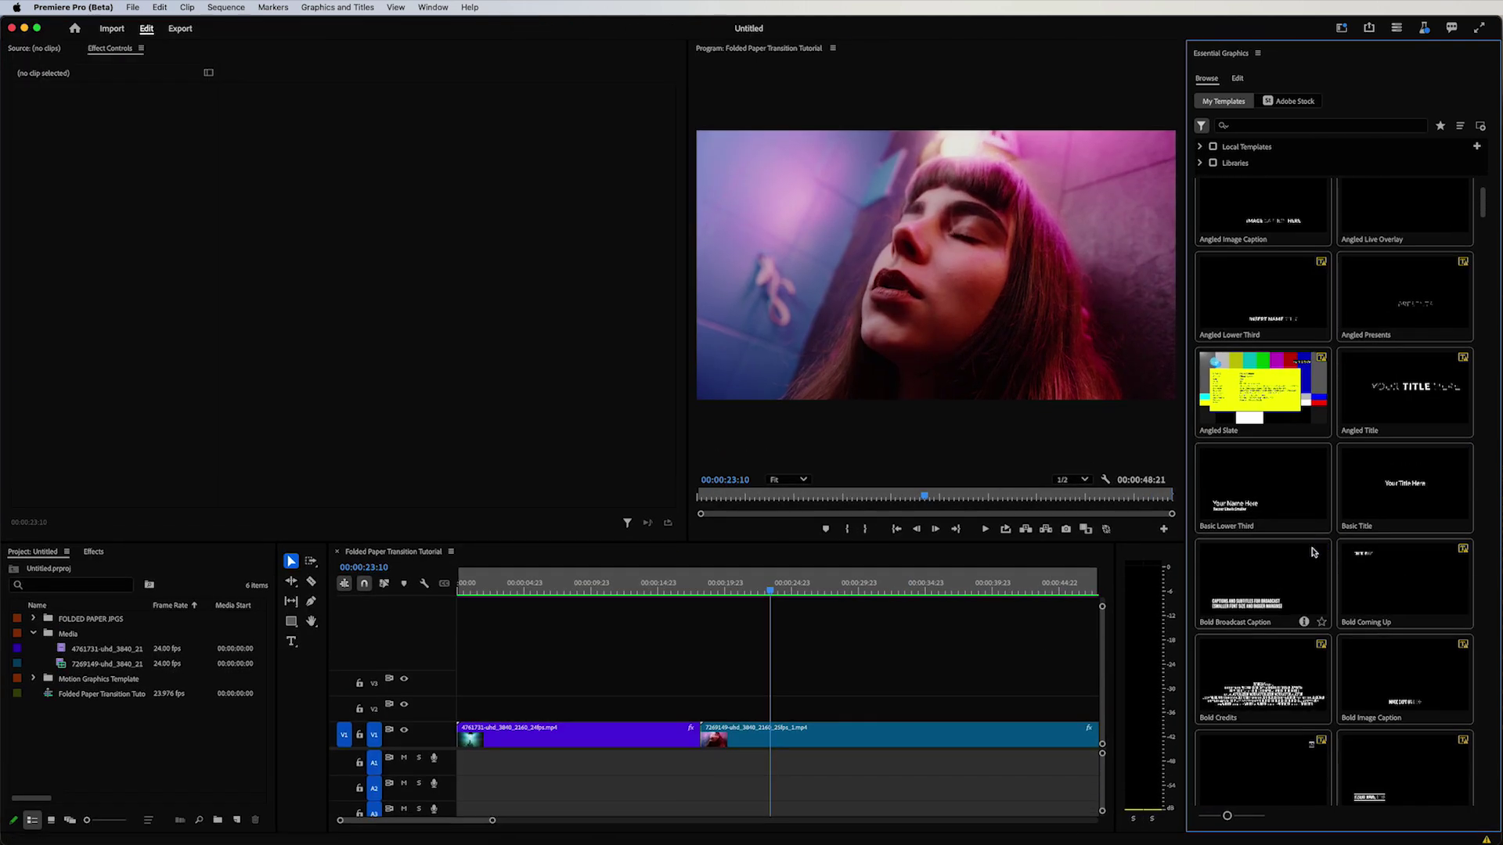
Widen the Program Monitor and the timeline, narrowing the audio meters
{"action": "left_click_drag", "start_coordinate": [1186, 492], "coordinate": [1333, 492]}
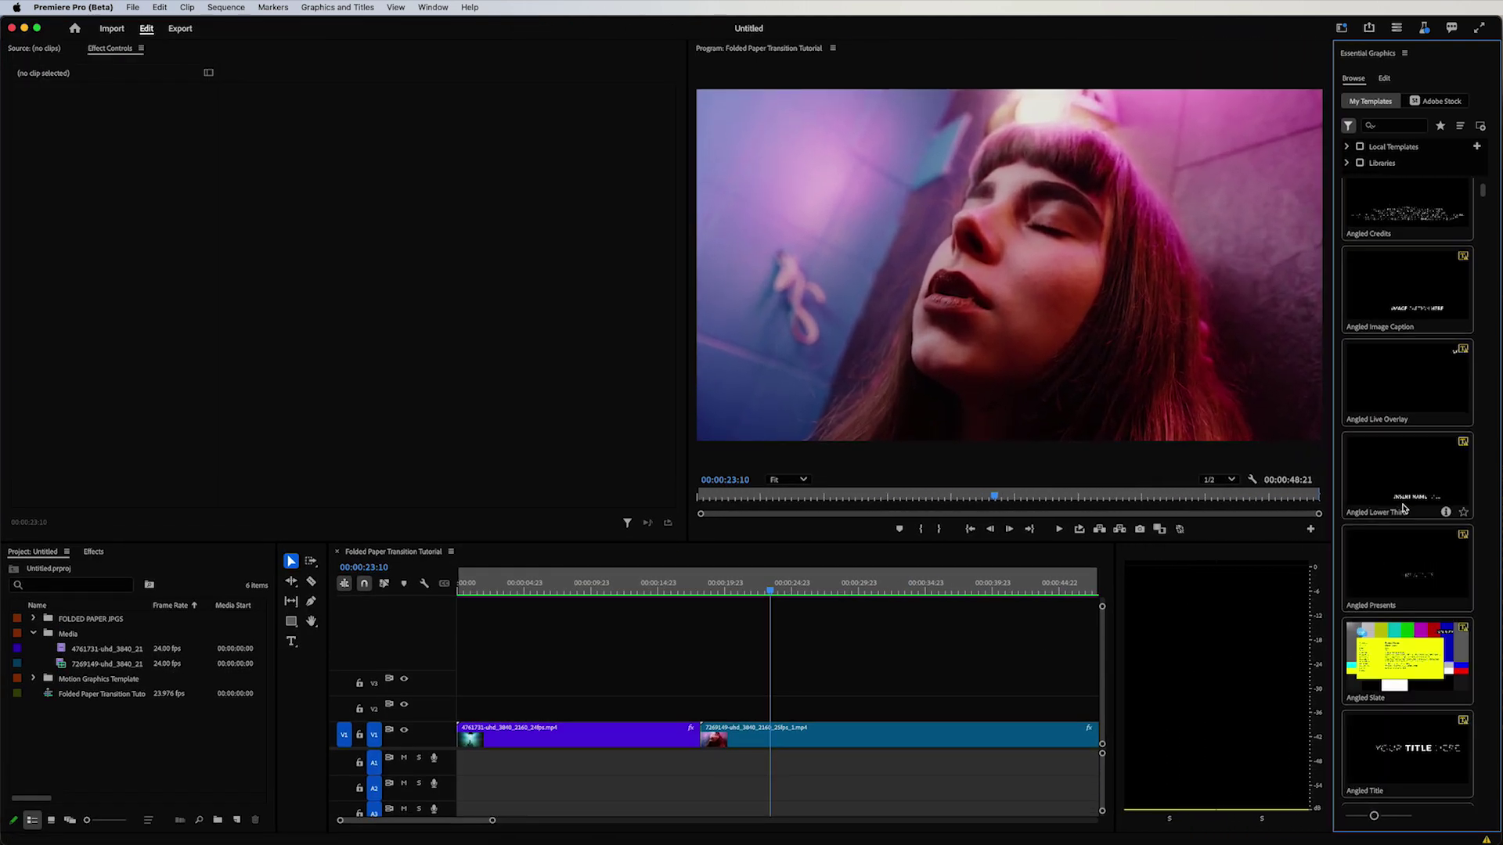
{"action": "scroll", "coordinate": [1390, 502], "scroll_direction": "down", "scroll_amount": 10}
{"action": "scroll", "coordinate": [1390, 502], "scroll_direction": "up", "scroll_amount": 5}
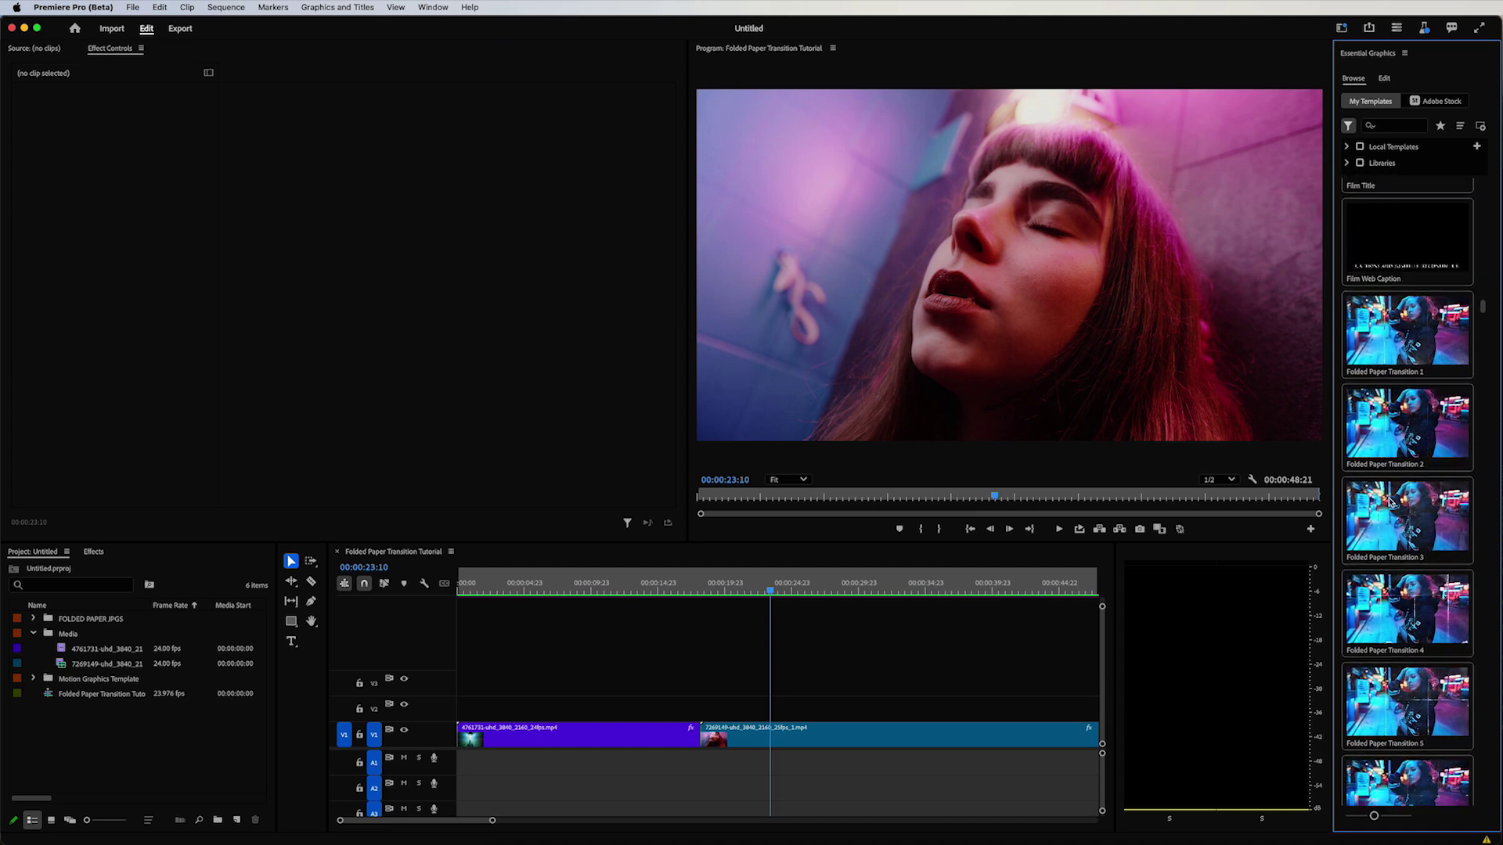
{"action": "scroll", "coordinate": [921, 684], "scroll_direction": "down", "scroll_amount": 3}
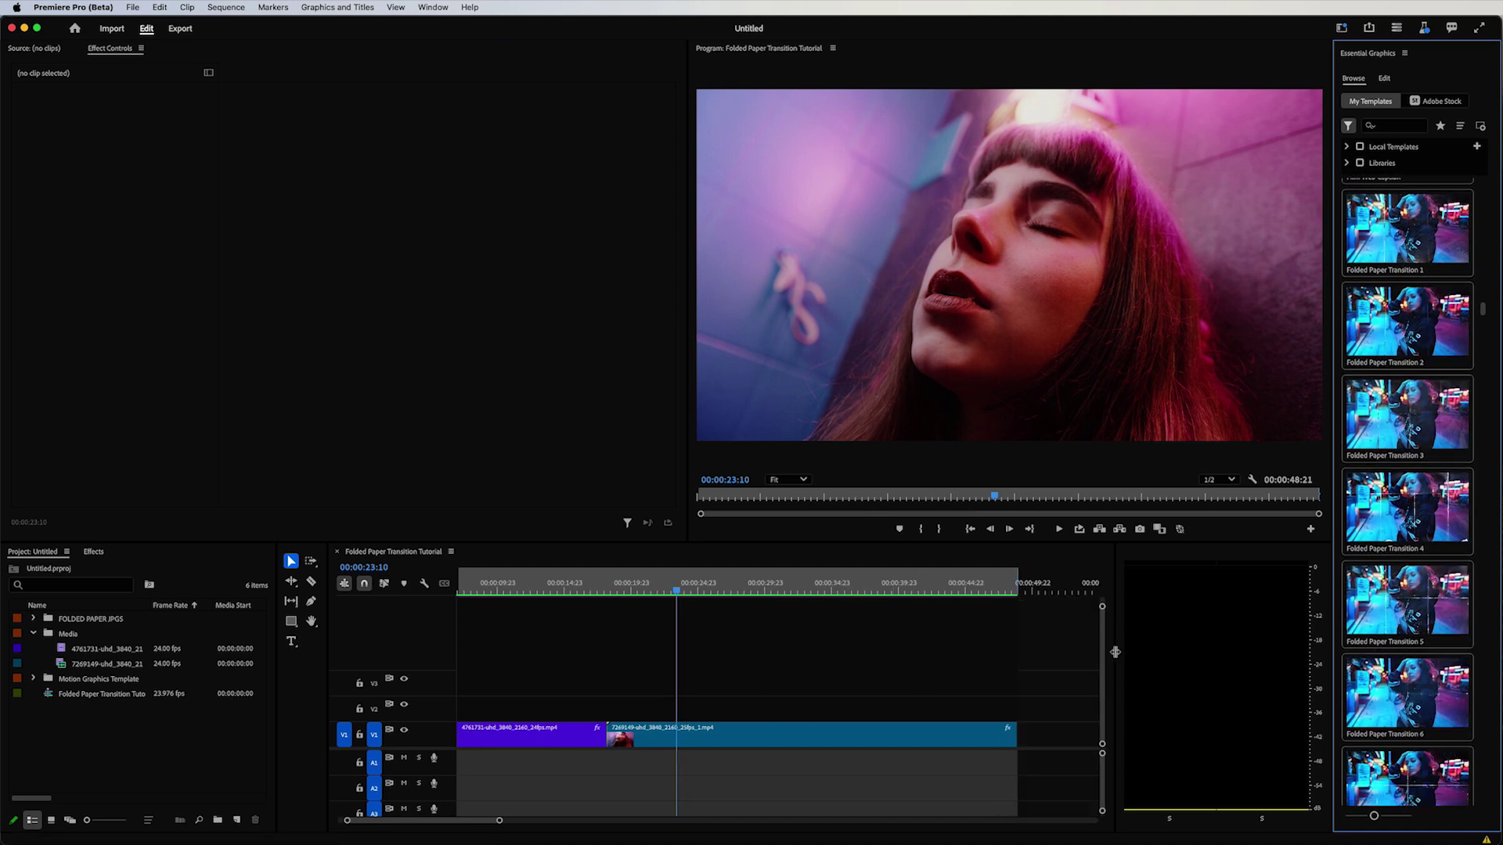
{"action": "left_click_drag", "start_coordinate": [1115, 652], "coordinate": [1327, 651]}
Place Folded Paper Transition 1 and 3 on the timeline after the clips near 00:00:49
{"action": "left_click_drag", "start_coordinate": [1407, 231], "coordinate": [1182, 727]}
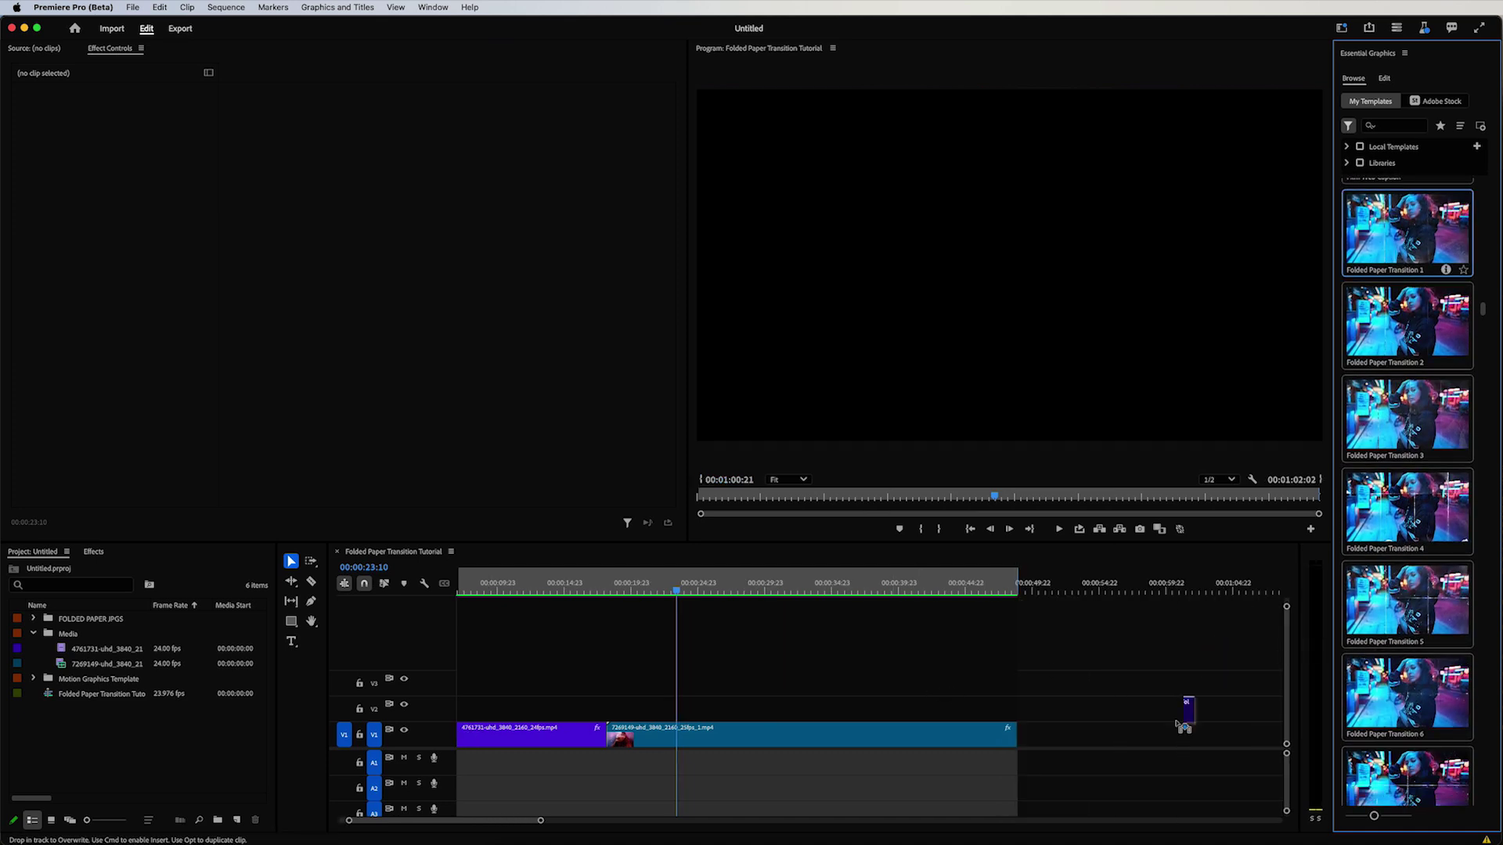
{"action": "left_click_drag", "start_coordinate": [1047, 732], "coordinate": [1047, 730]}
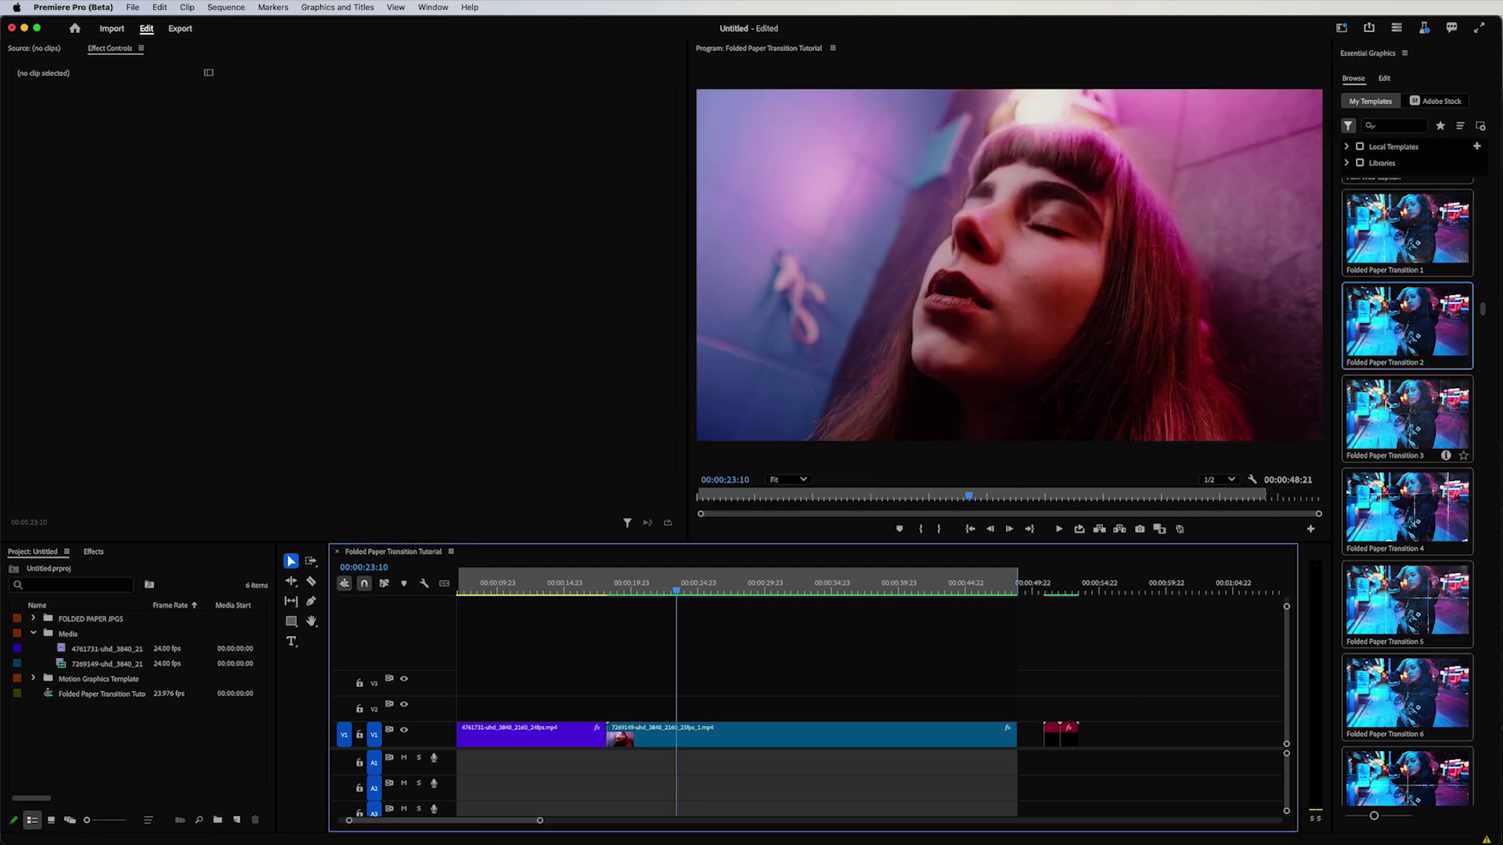
{"action": "left_click_drag", "start_coordinate": [1406, 415], "coordinate": [1084, 708]}
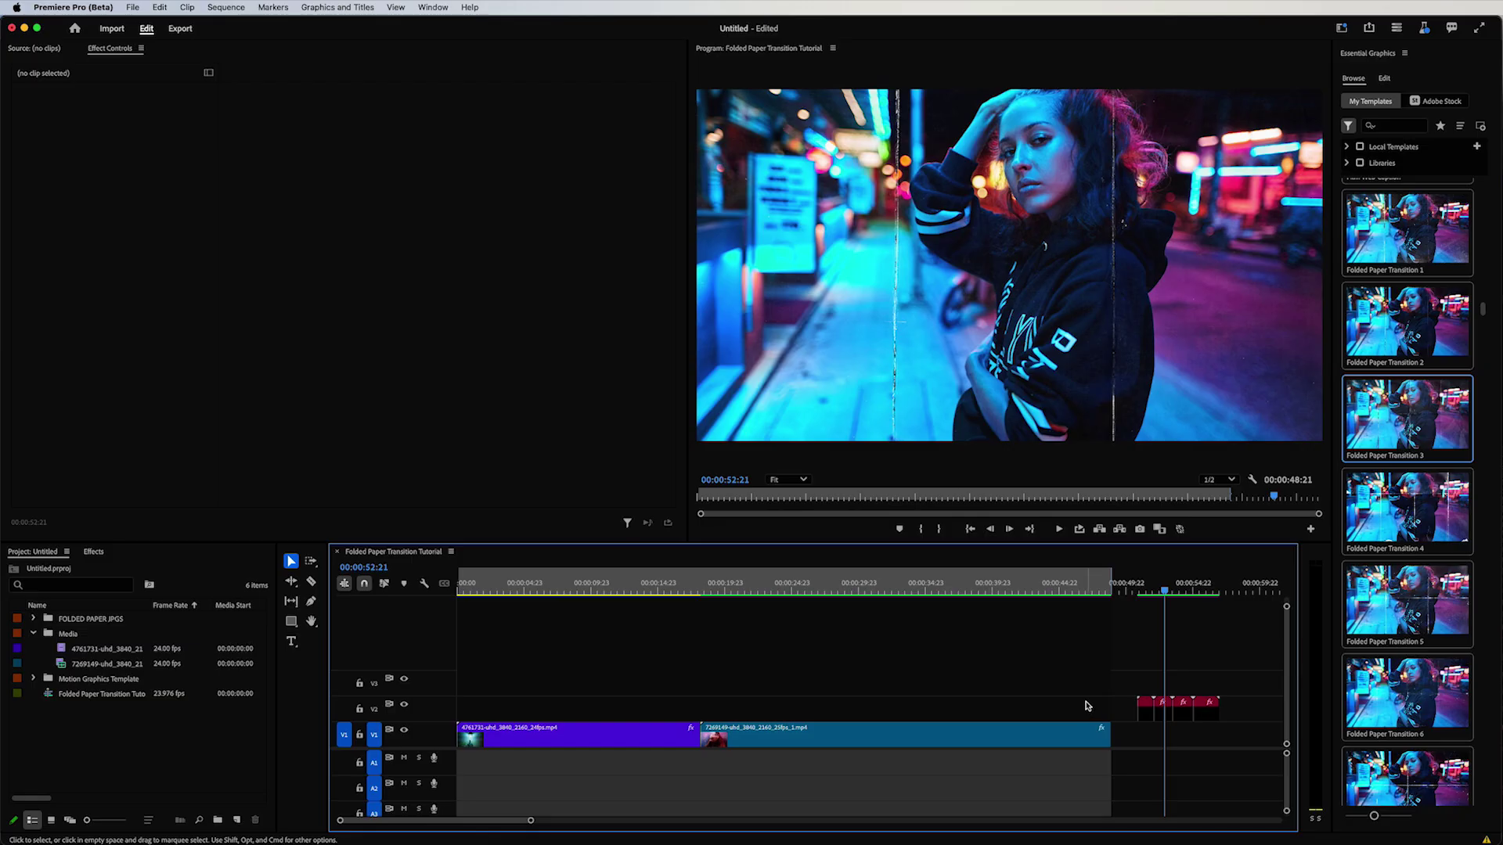
Position the transition clip on V2 over the cut between the V1 clips, 13 frames earlier
{"action": "left_click_drag", "start_coordinate": [1147, 714], "coordinate": [1084, 709]}
{"action": "left_click_drag", "start_coordinate": [701, 718], "coordinate": [702, 716]}
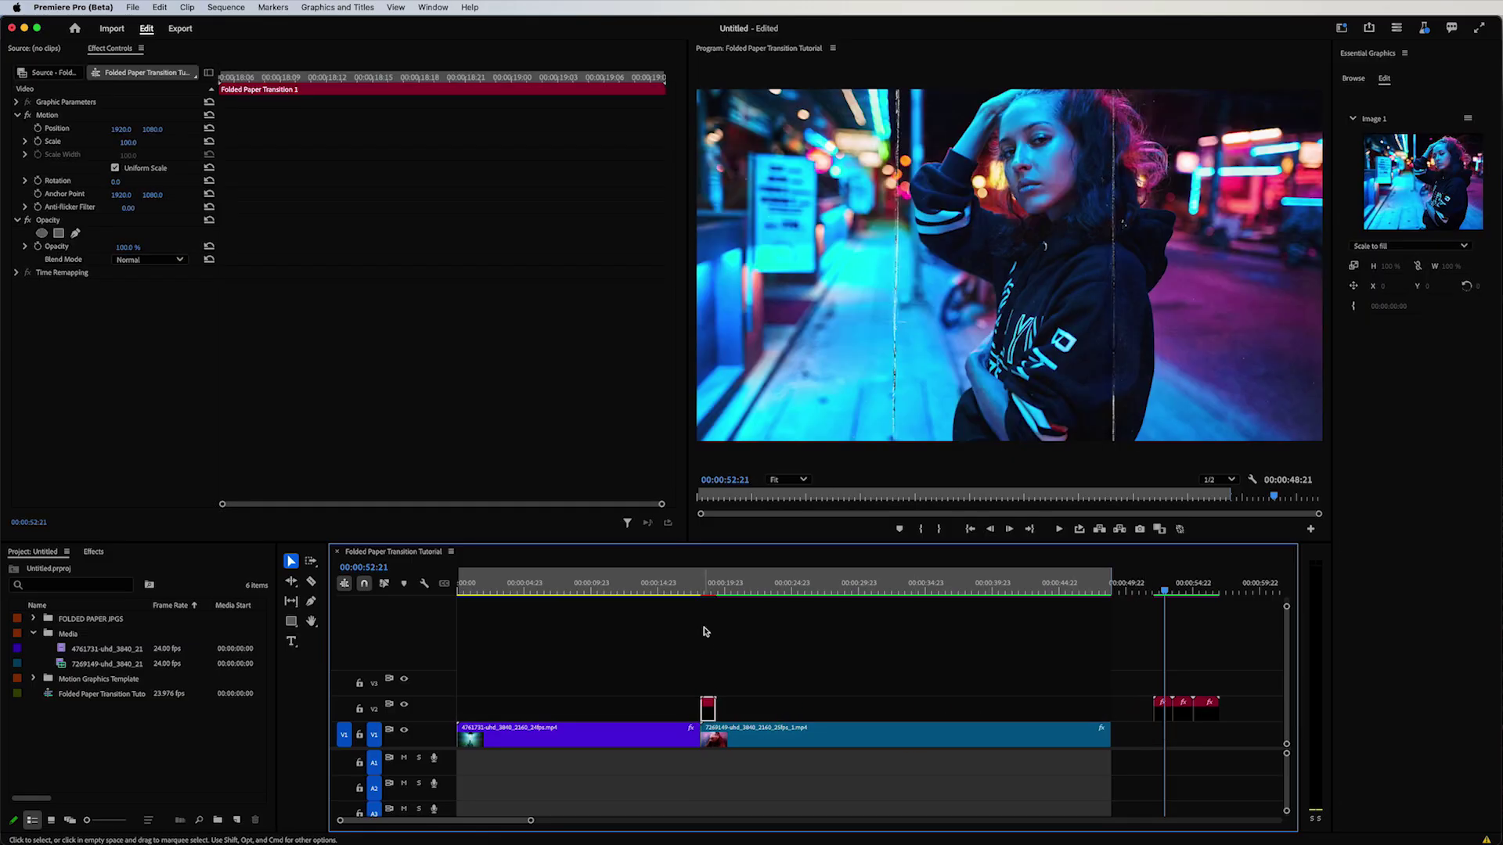
{"action": "left_click", "coordinate": [704, 587]}
{"action": "scroll", "coordinate": [910, 759], "scroll_direction": "up", "scroll_amount": 5}
{"action": "left_click_drag", "start_coordinate": [871, 714], "coordinate": [820, 710]}
{"action": "left_click_drag", "start_coordinate": [778, 594], "coordinate": [852, 597]}
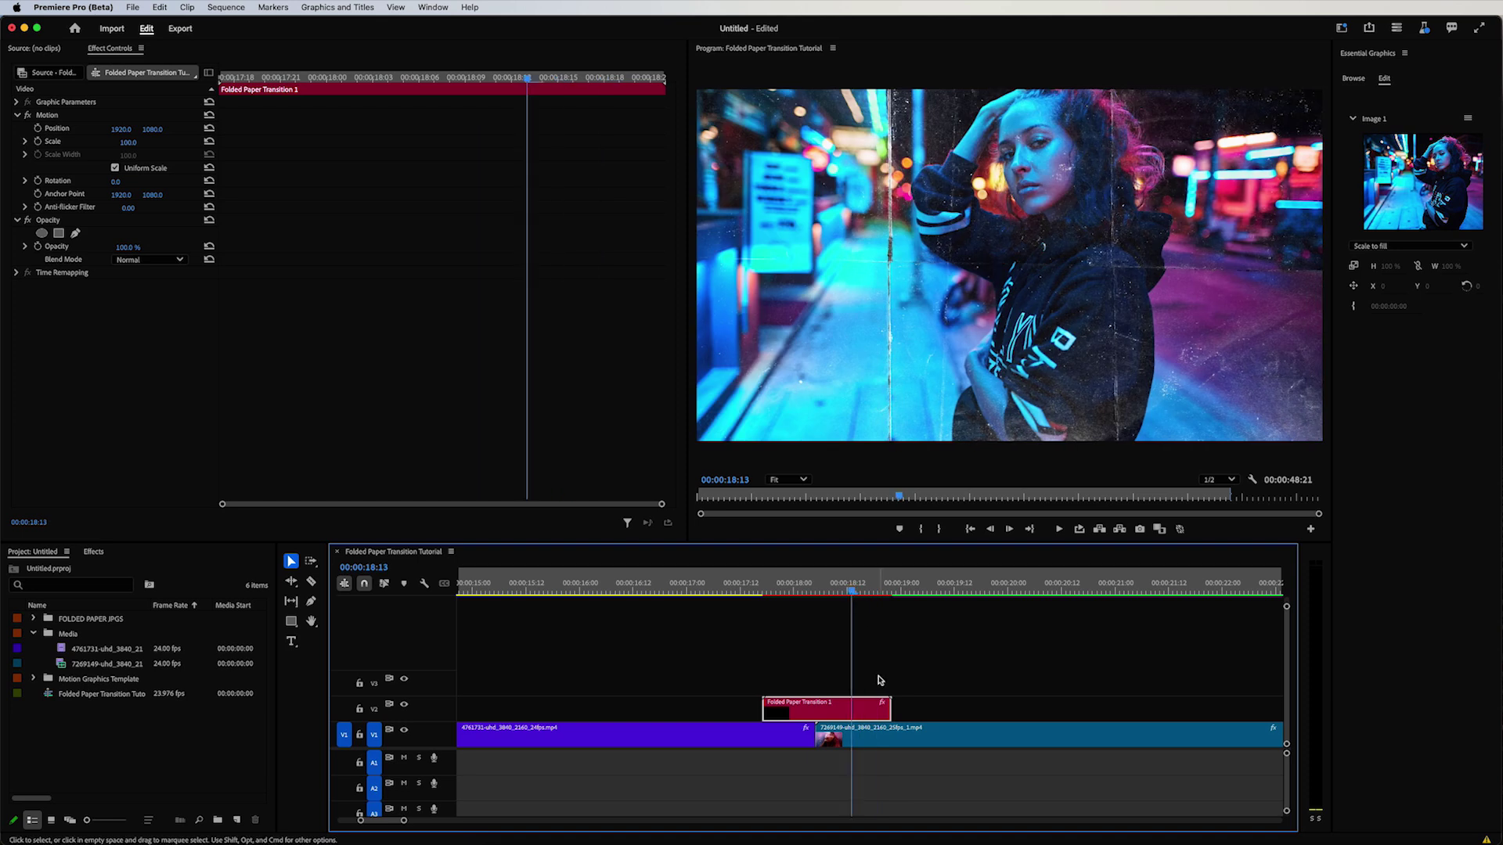
Set Image 1 to black-paper-folds-01.jpg from FOLDED PAPER JPGS and open Image 1 as a sequence
{"action": "left_click", "coordinate": [32, 620]}
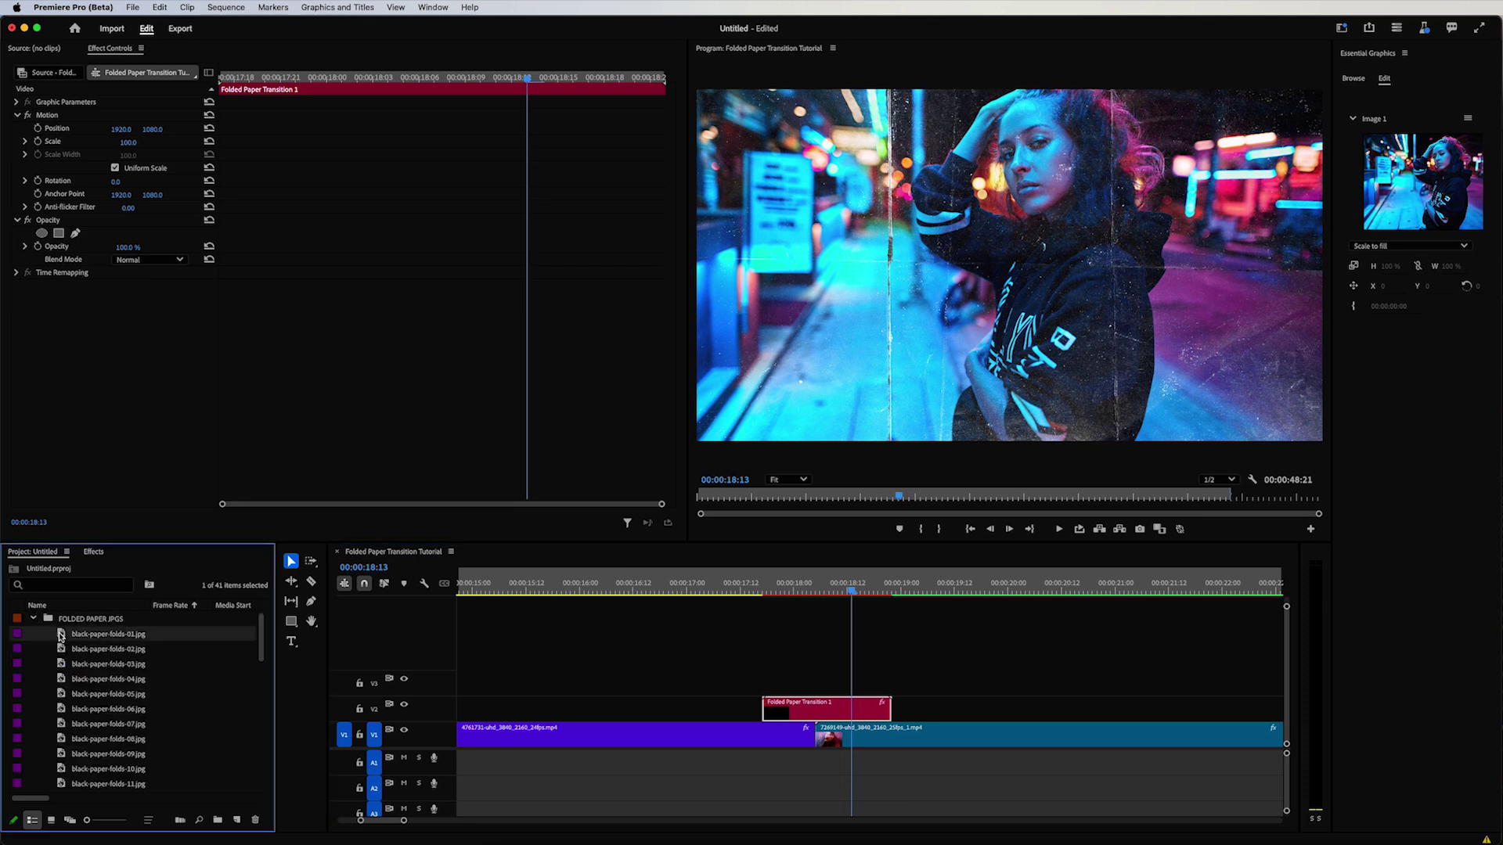
{"action": "left_click_drag", "start_coordinate": [60, 636], "coordinate": [1399, 203]}
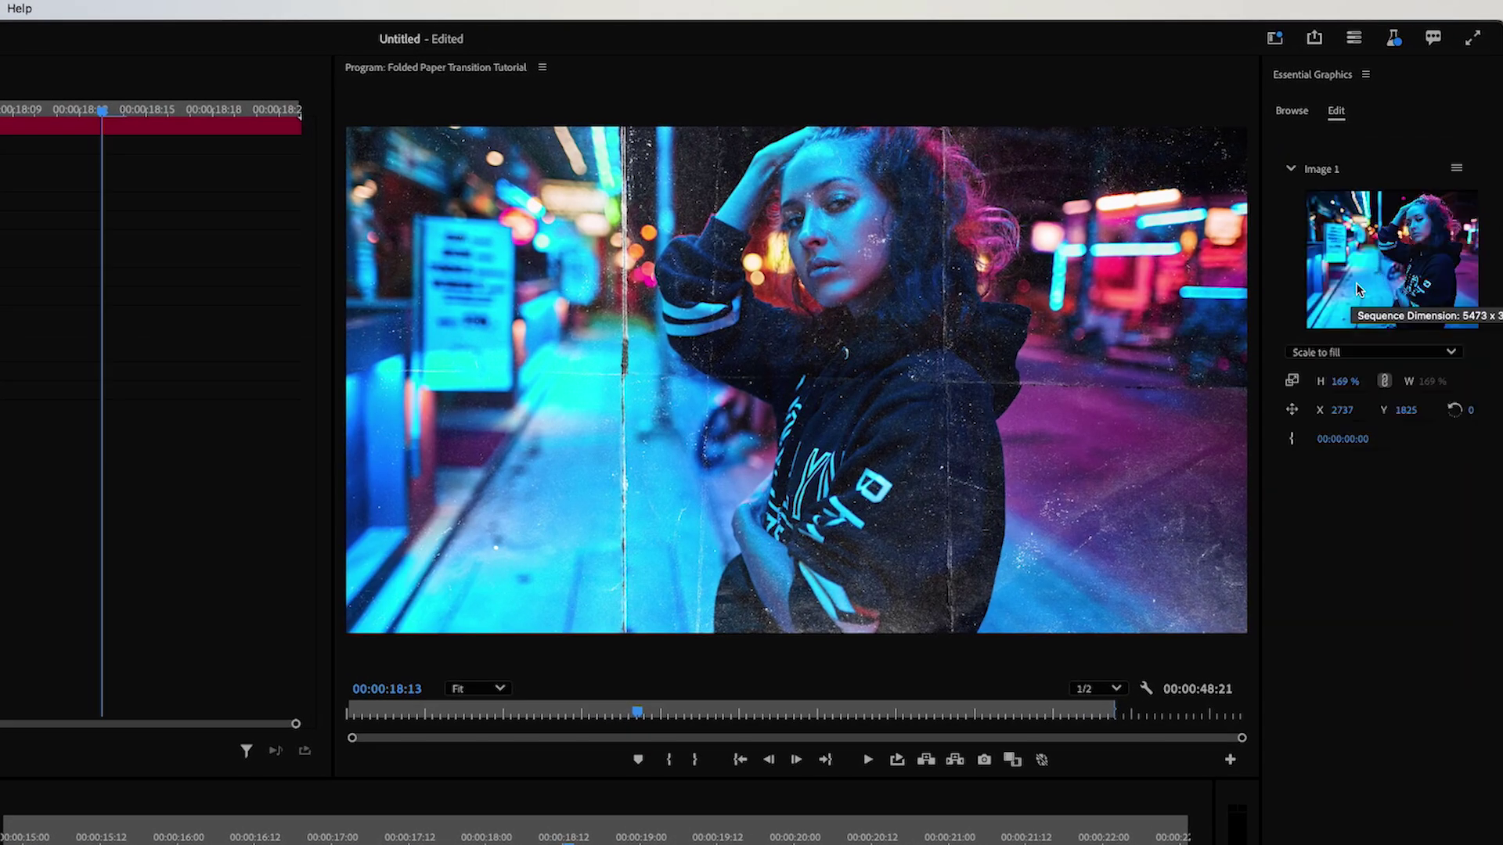
{"action": "left_click", "coordinate": [1458, 172]}
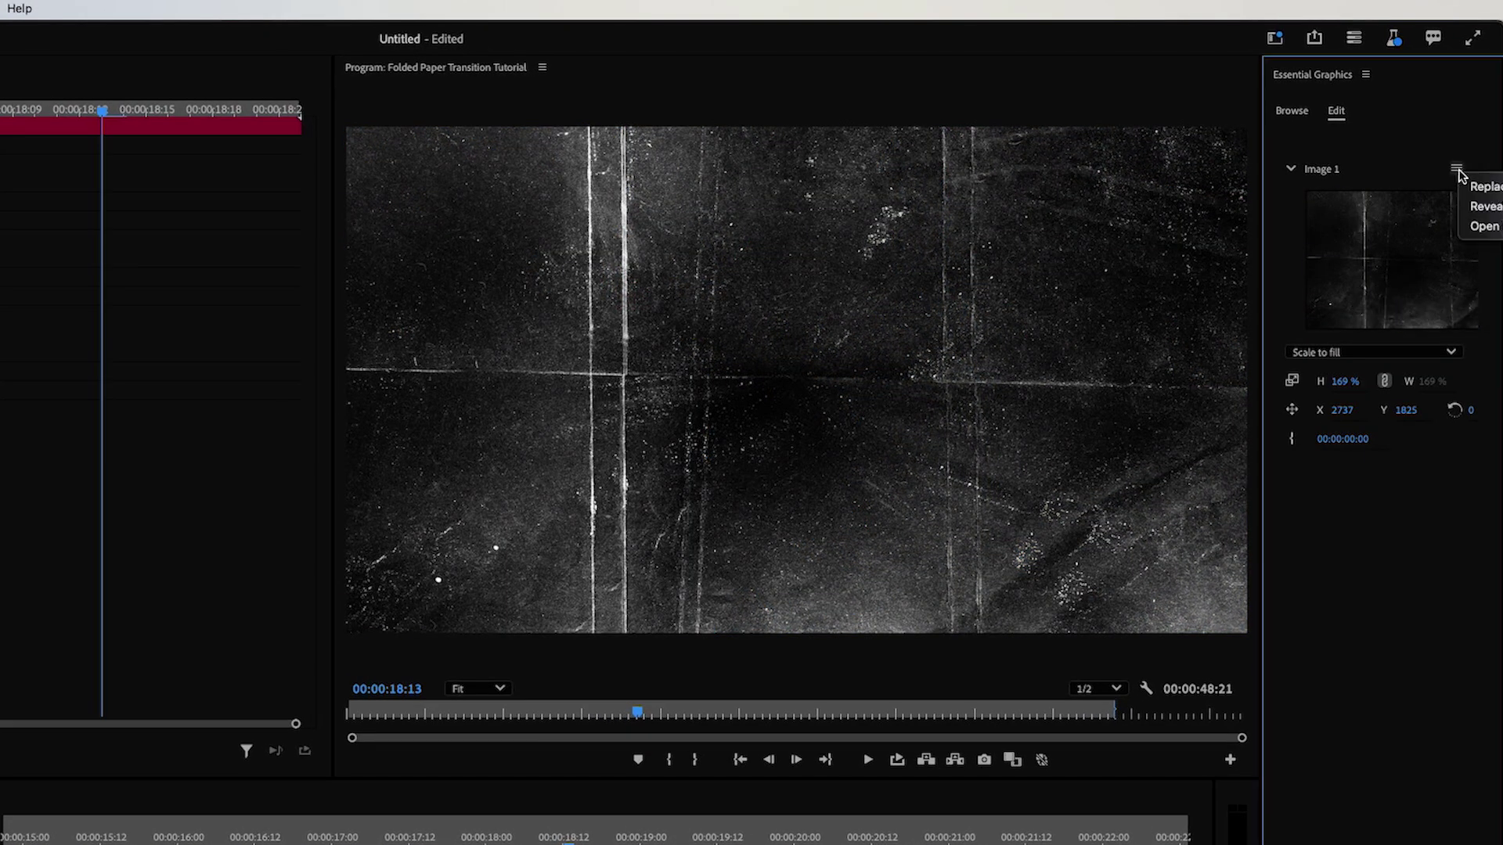
{"action": "left_click", "coordinate": [1480, 227]}
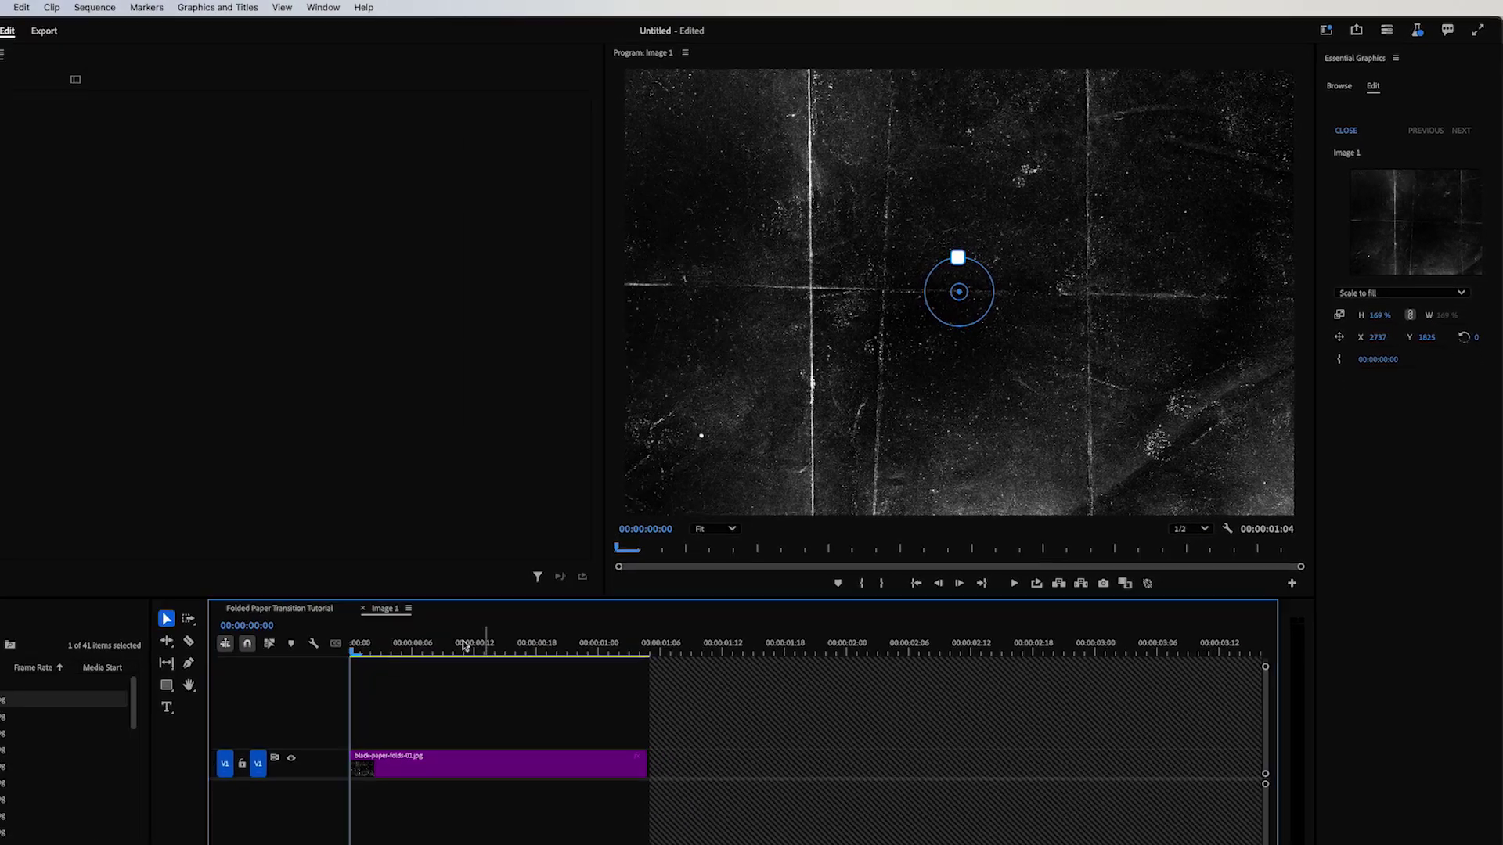
Copy the 7269149 clip into the Image 1 sequence, rewind it, and return to the tutorial sequence
{"action": "left_click", "coordinate": [464, 644]}
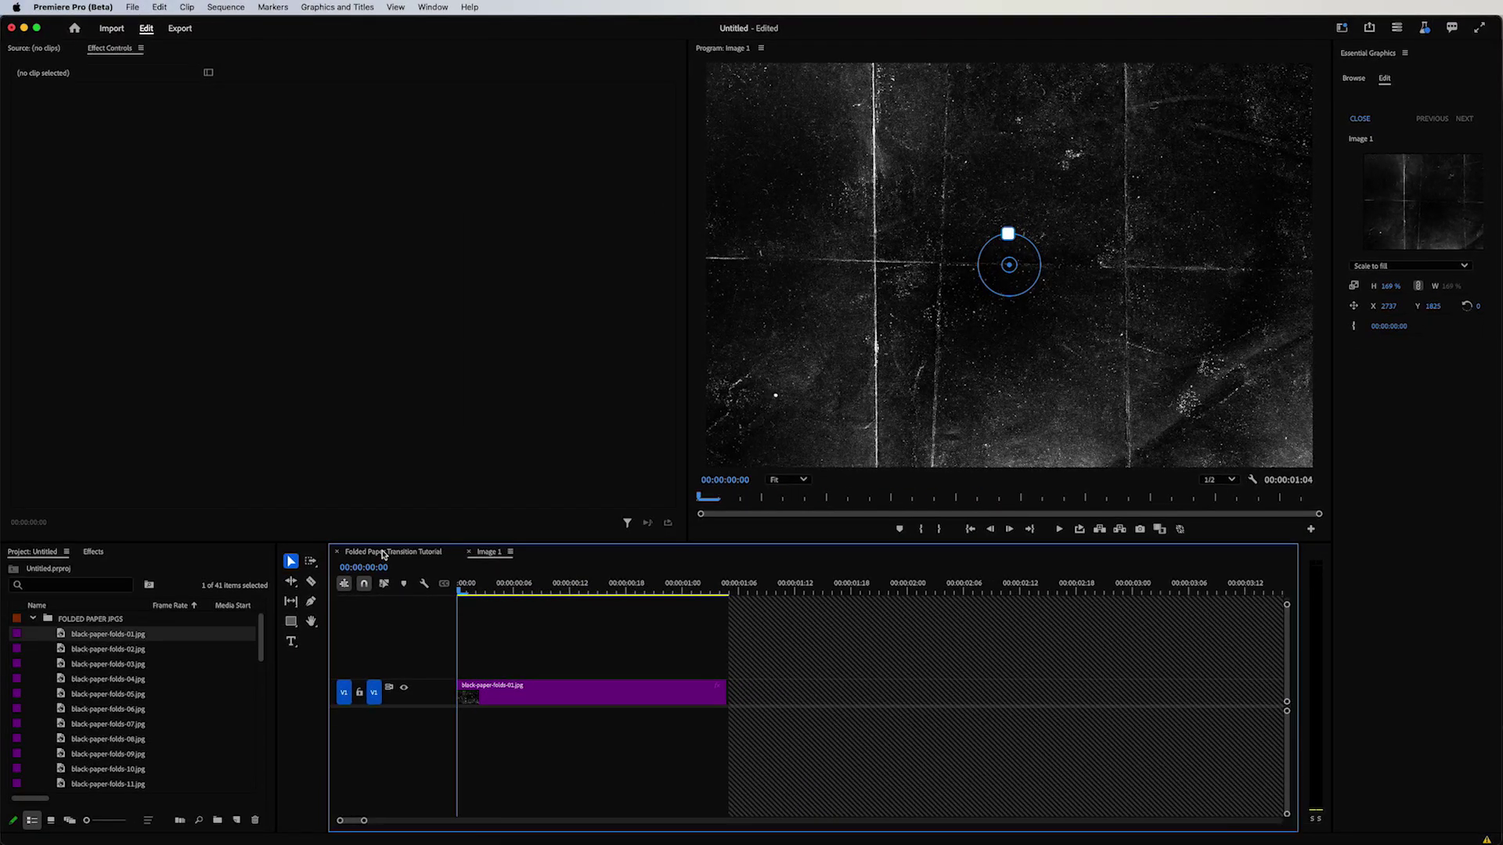
{"action": "left_click", "coordinate": [389, 553]}
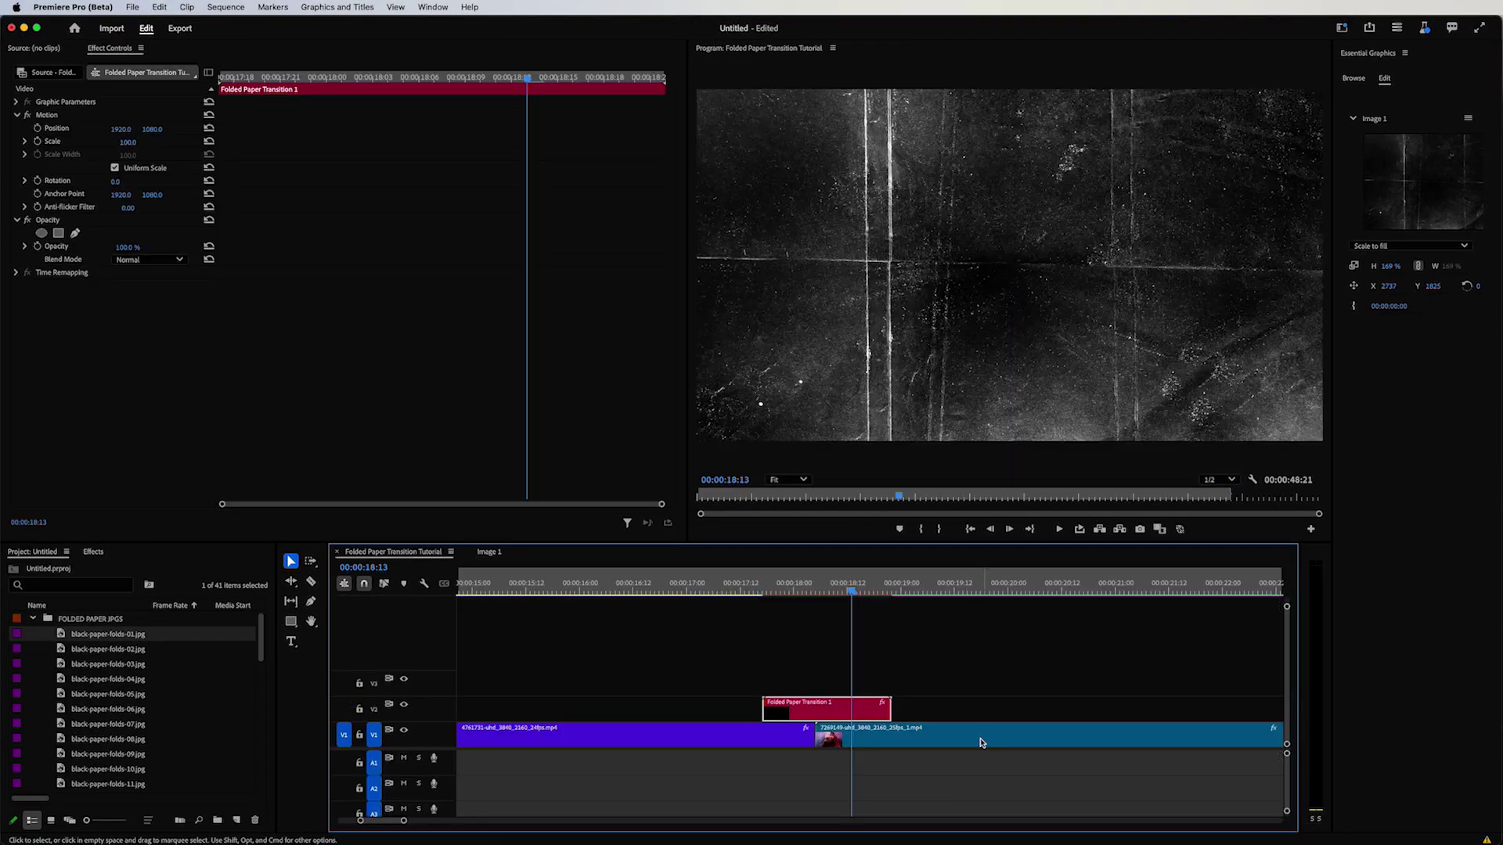
{"action": "left_click", "coordinate": [904, 734]}
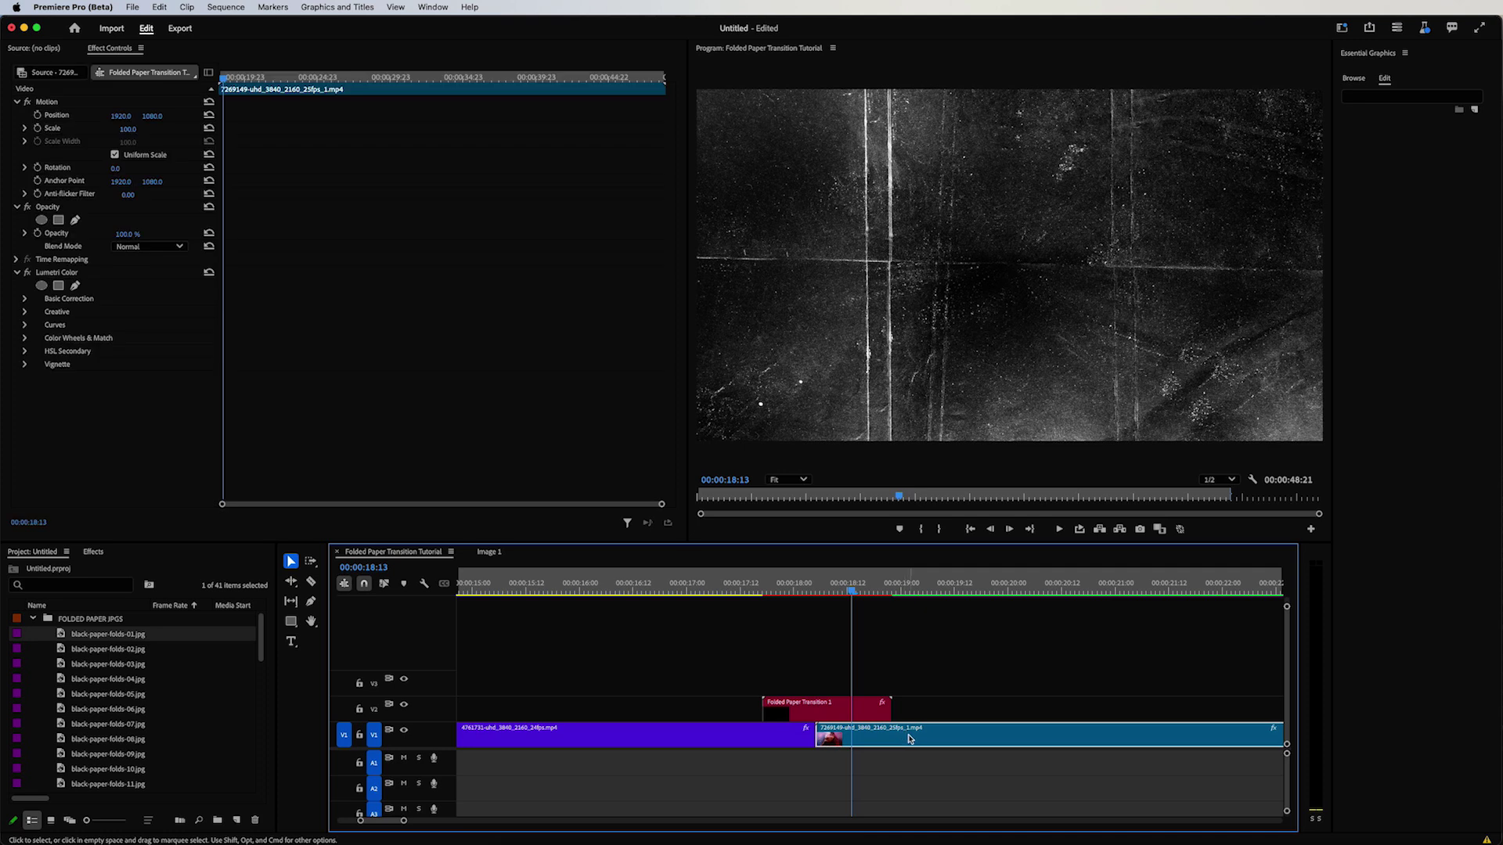
{"action": "left_click", "coordinate": [487, 553]}
{"action": "left_click", "coordinate": [594, 682]}
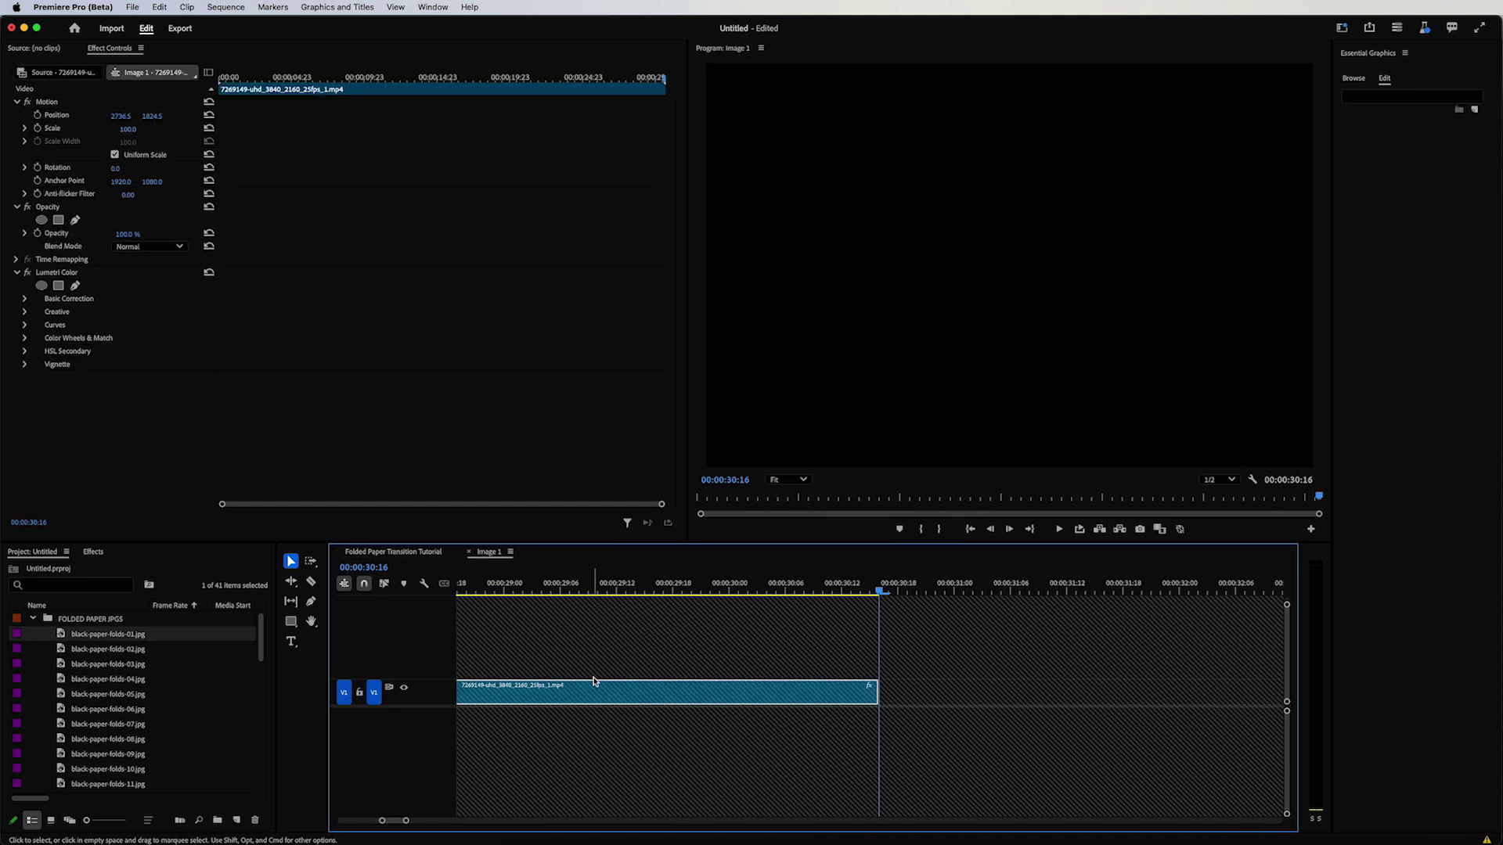
{"action": "scroll", "coordinate": [710, 685], "scroll_direction": "up", "scroll_amount": 10}
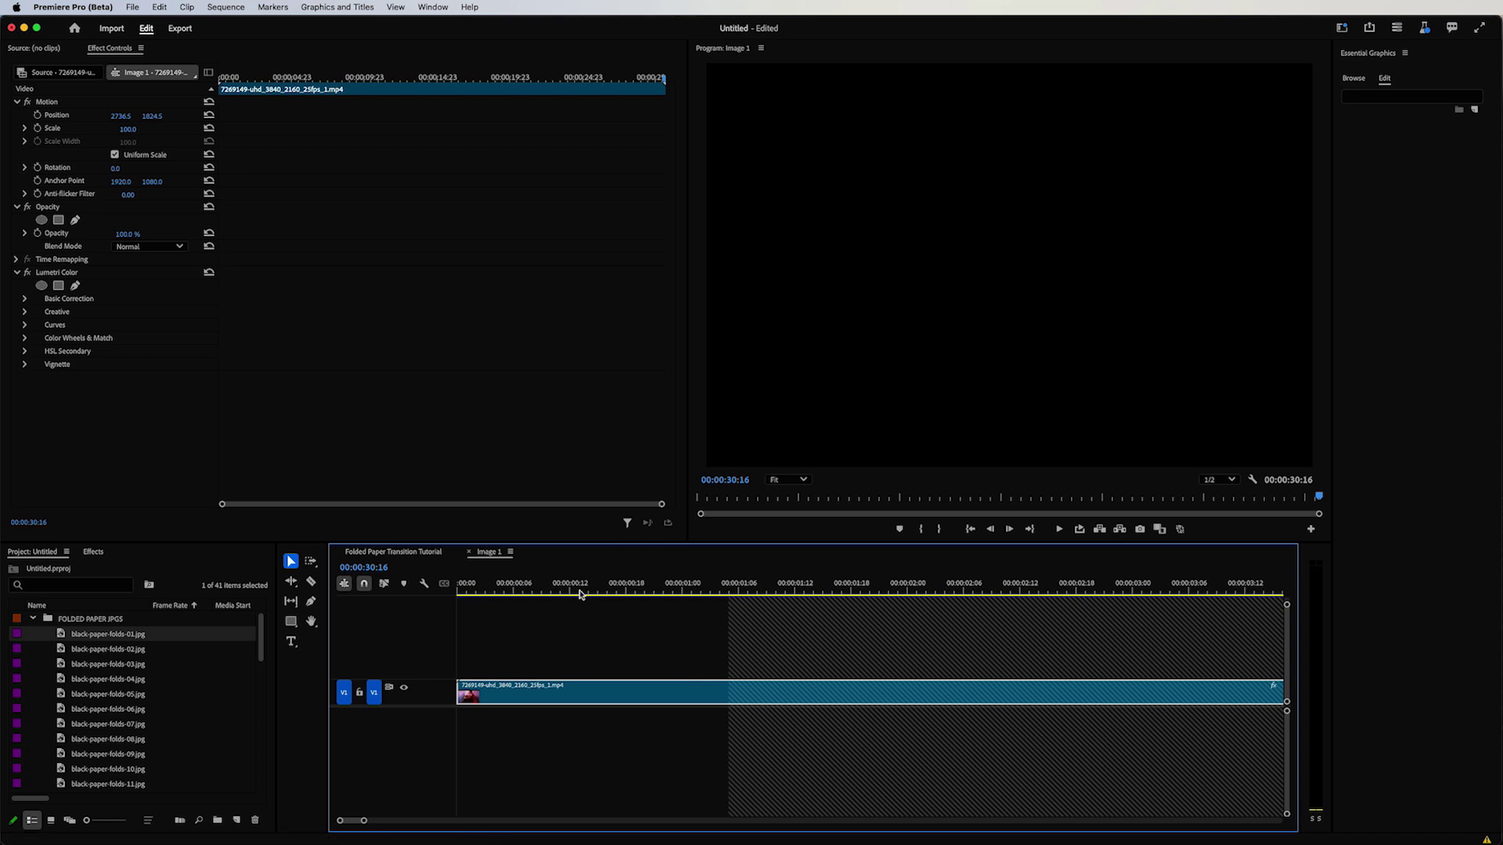
{"action": "left_click_drag", "start_coordinate": [602, 588], "coordinate": [426, 579]}
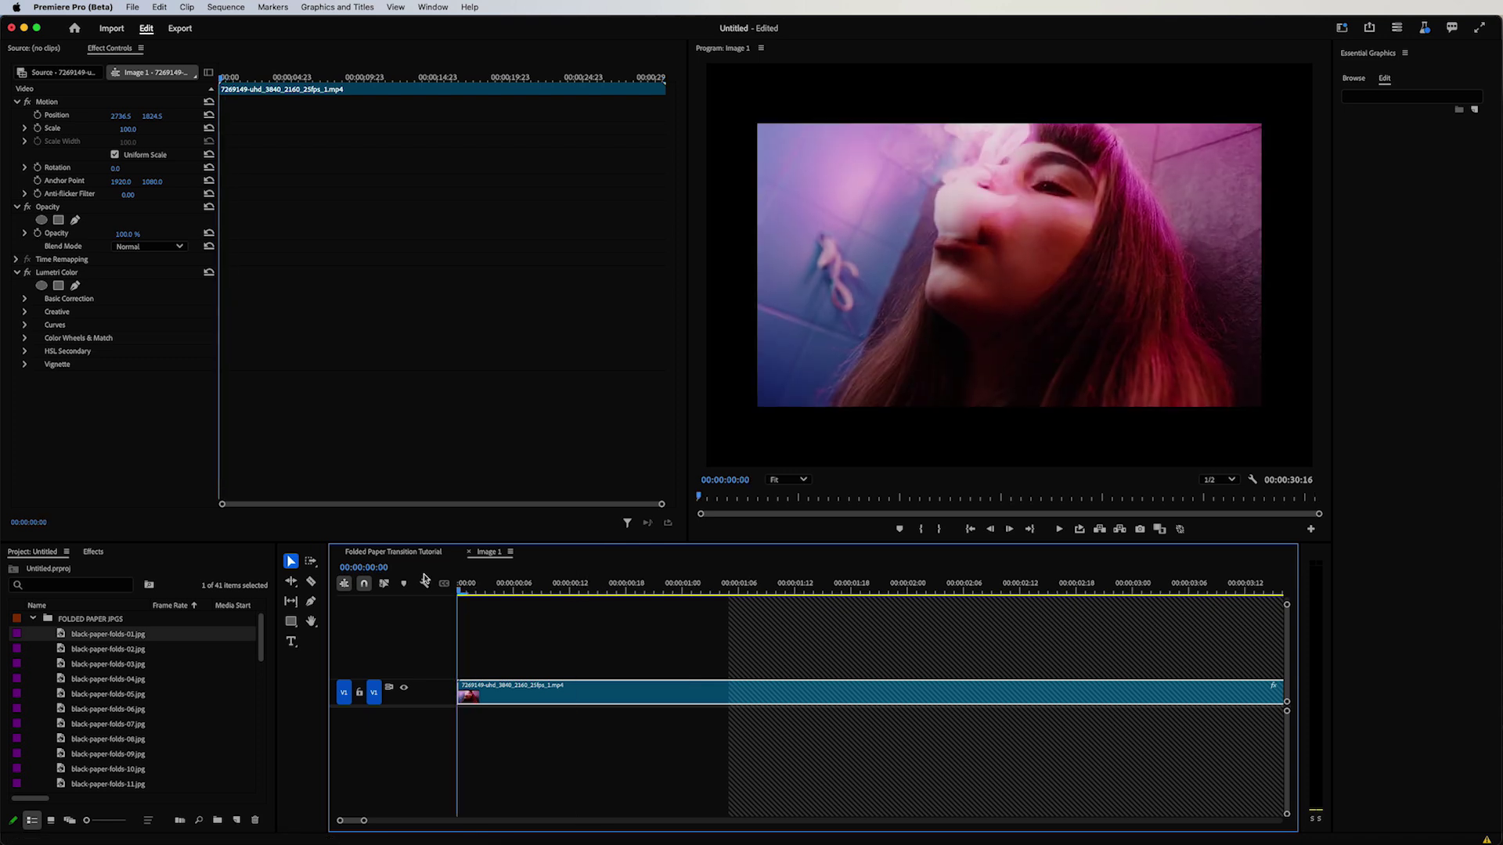
{"action": "left_click", "coordinate": [372, 551]}
Play back the folded-paper transition from just before the cut, returning to 00:00:18:13
{"action": "left_click_drag", "start_coordinate": [848, 589], "coordinate": [755, 588]}
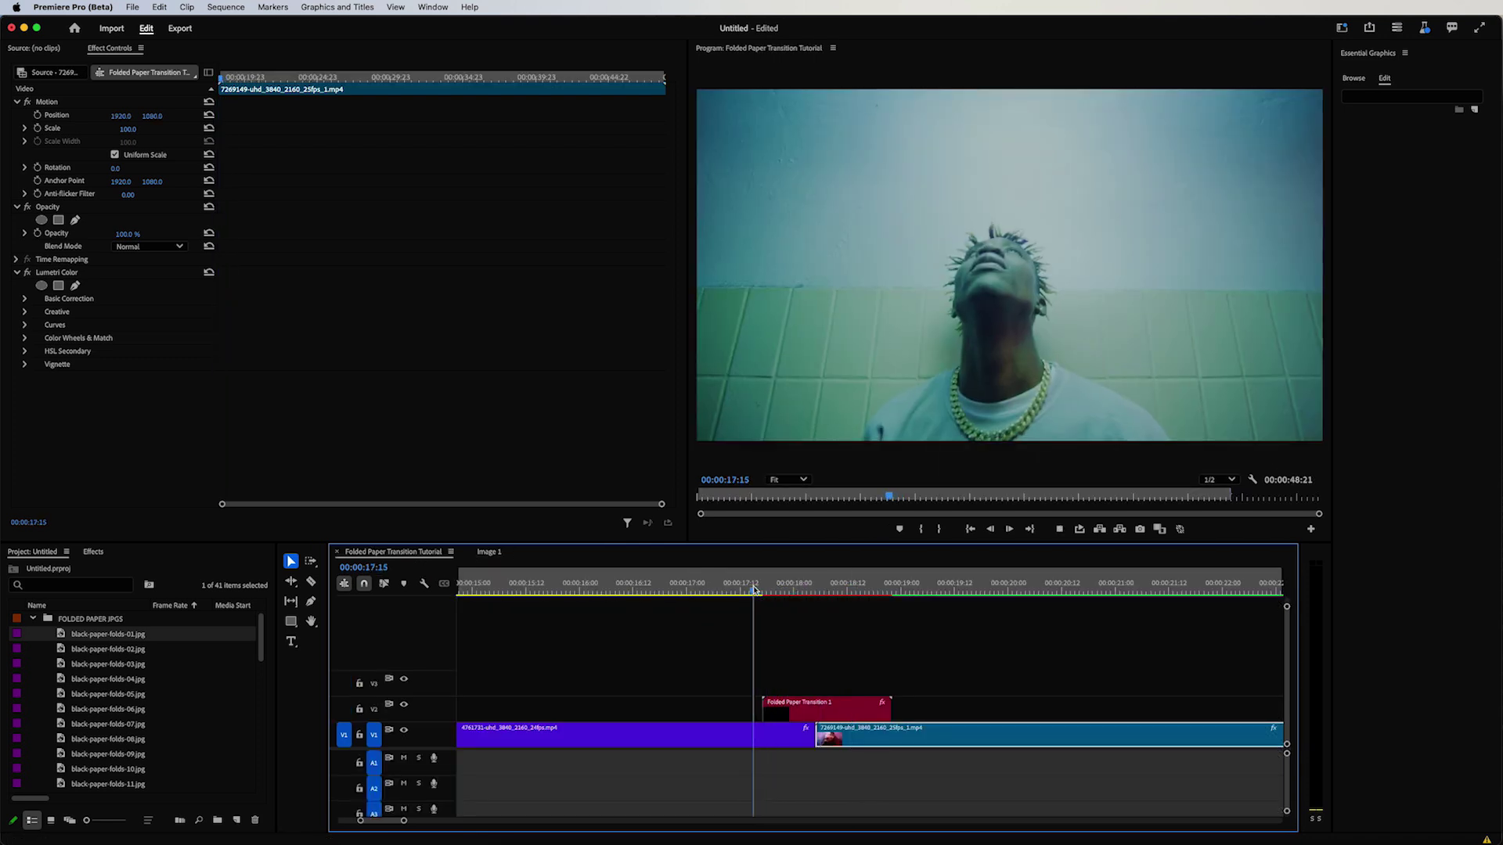
{"action": "key", "text": "space"}
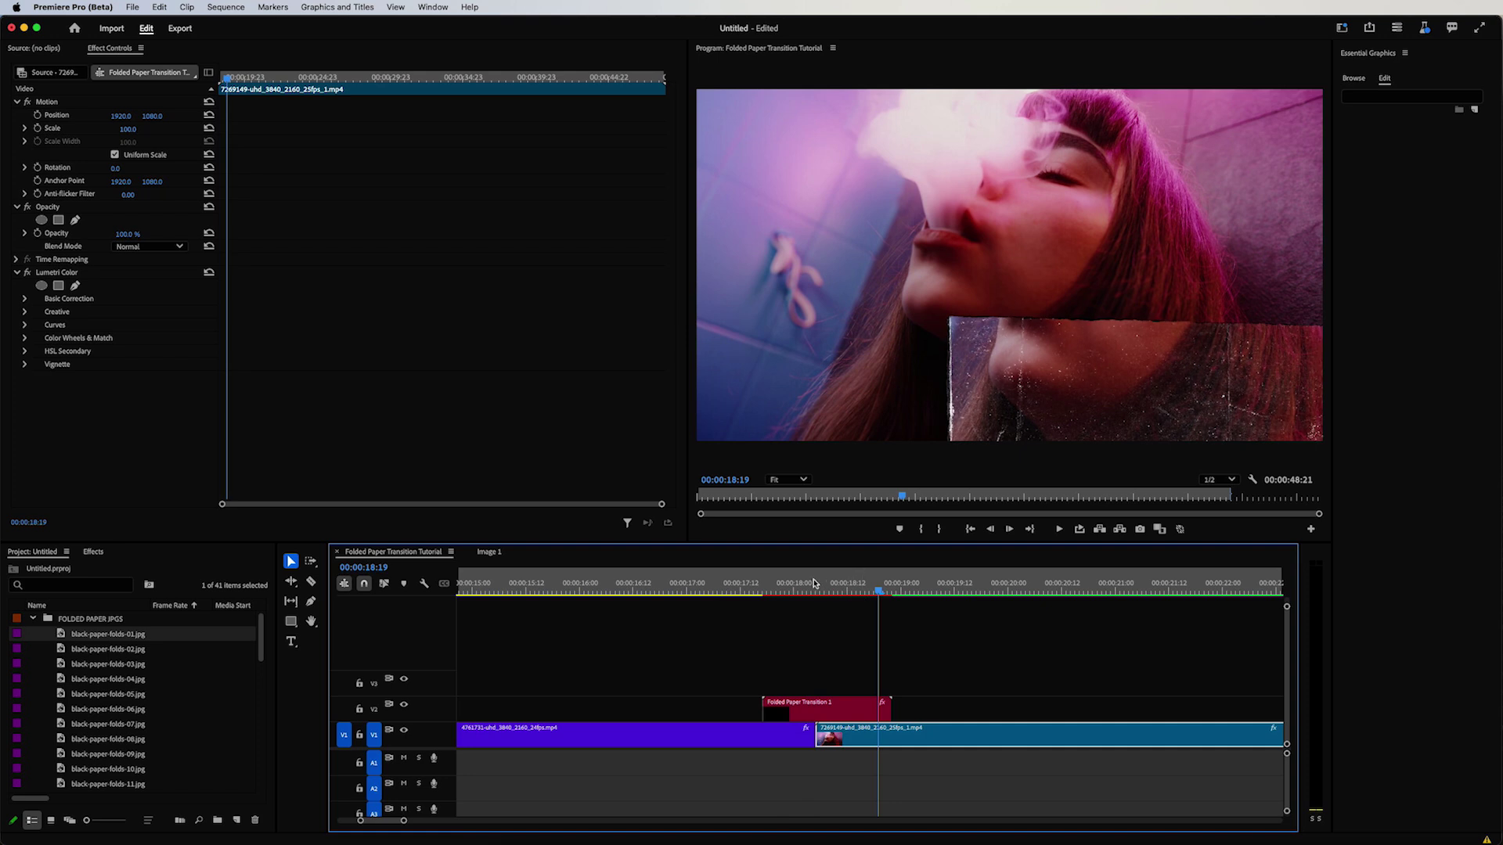
{"action": "left_click", "coordinate": [852, 585]}
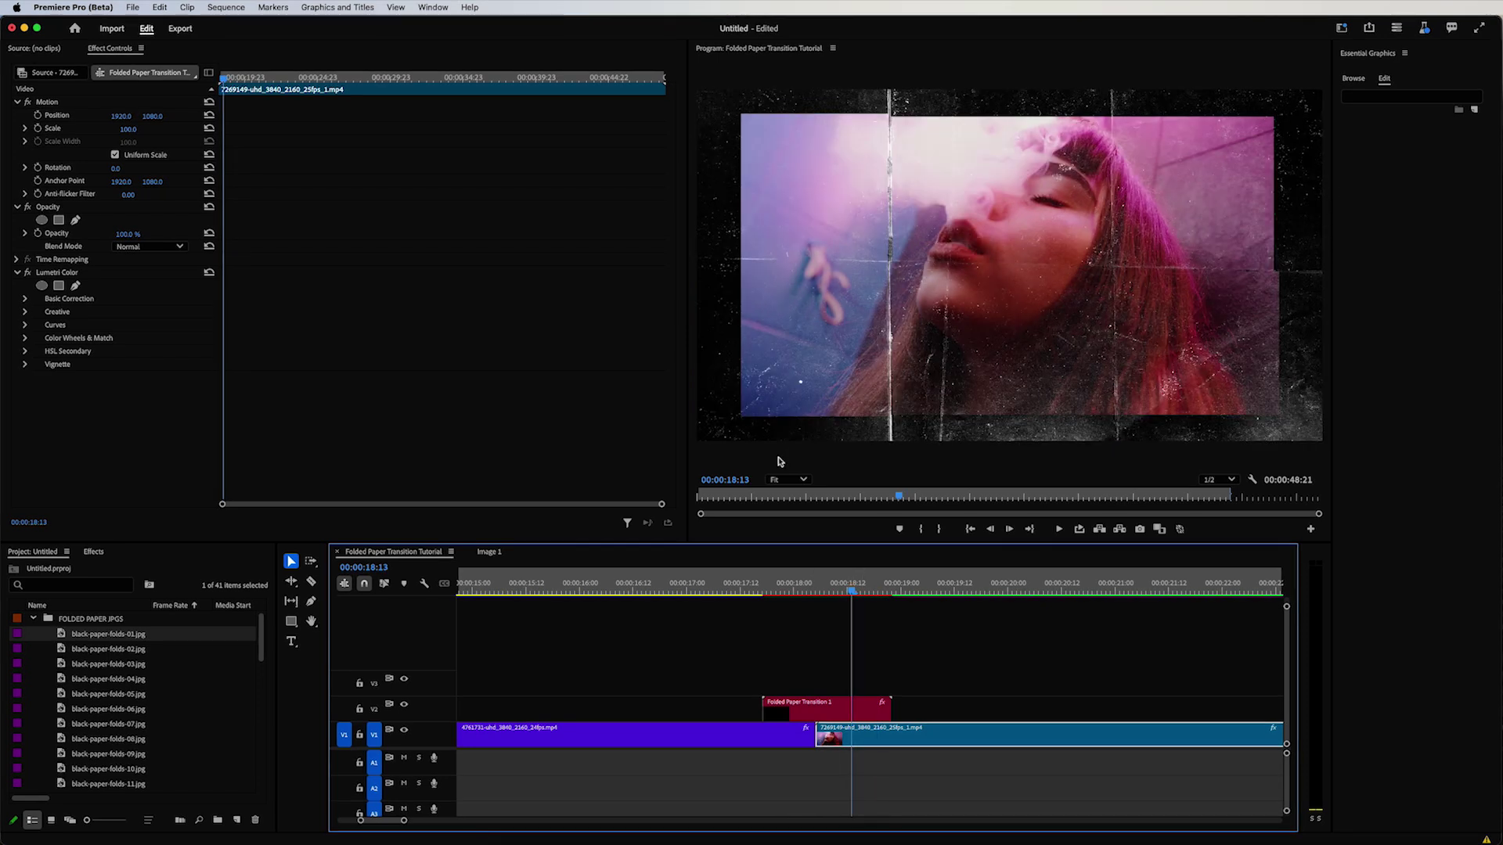
Set the clip inside Image 1 to frame size, then return to the tutorial sequence
{"action": "left_click", "coordinate": [490, 553]}
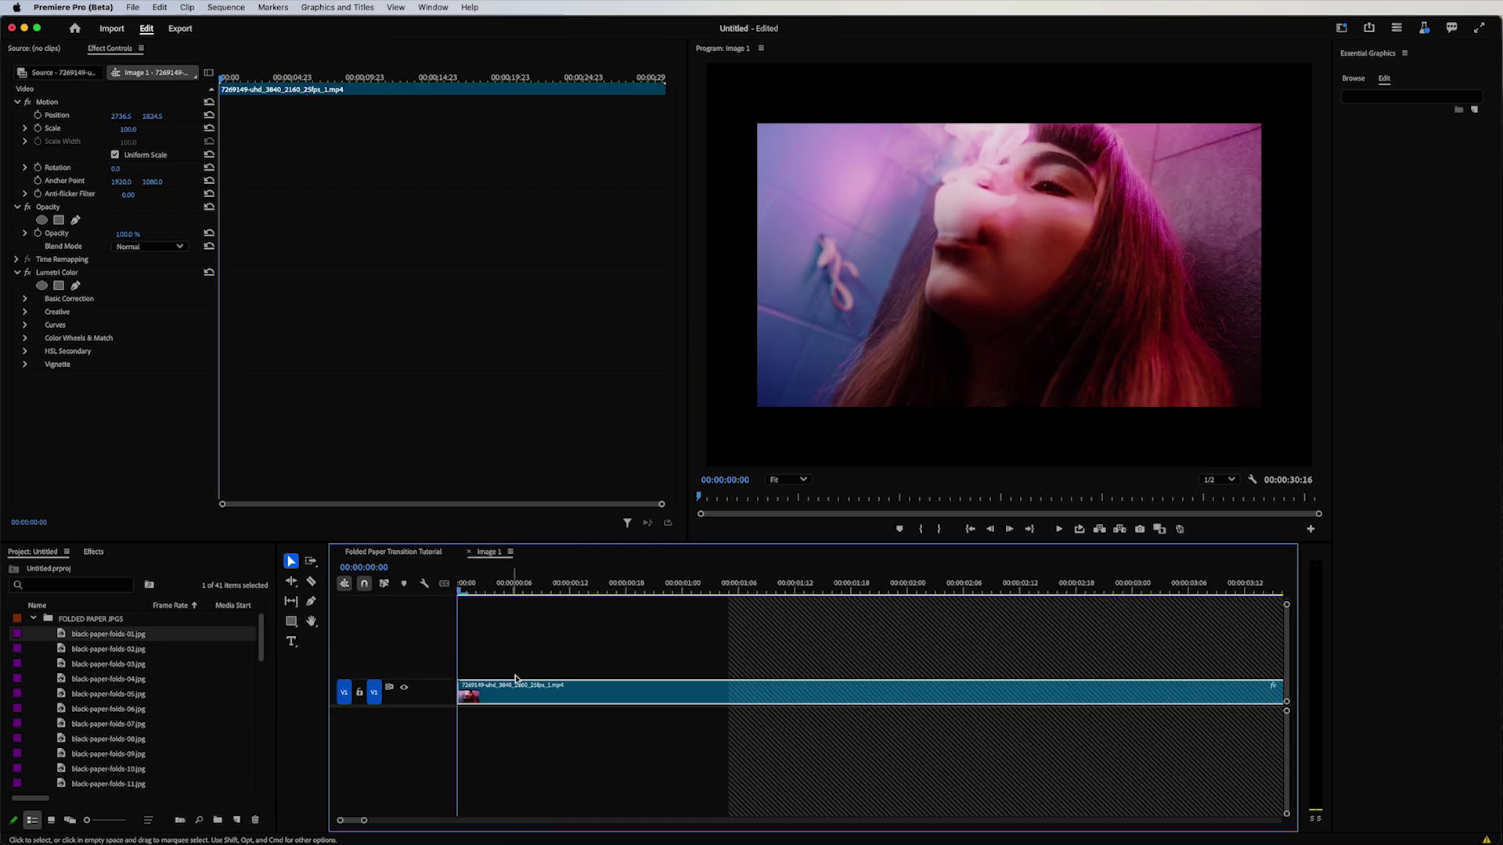
{"action": "right_click", "coordinate": [516, 698]}
{"action": "left_click", "coordinate": [564, 712]}
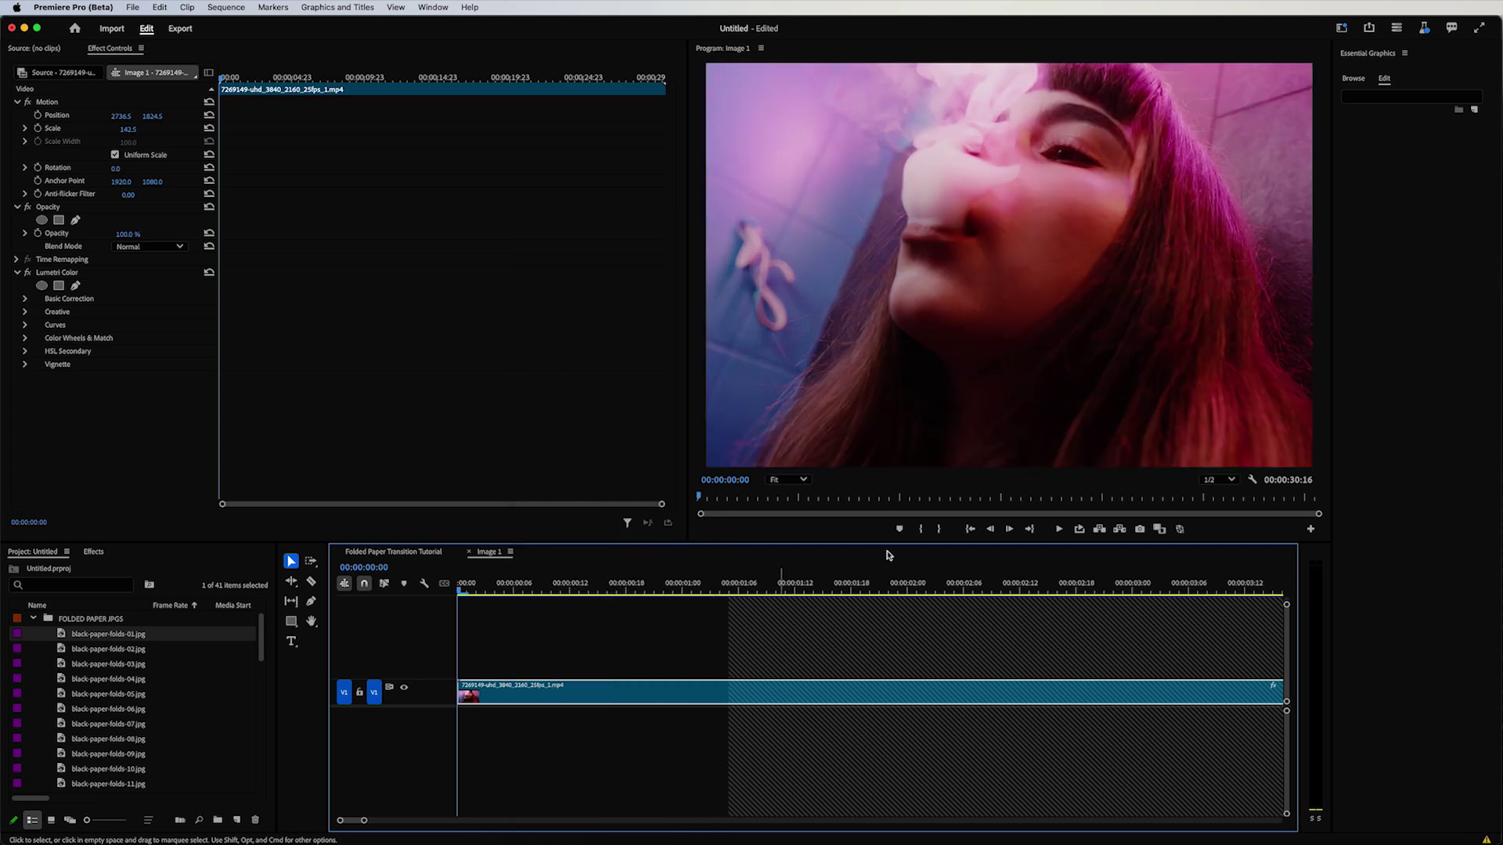
{"action": "left_click", "coordinate": [386, 554]}
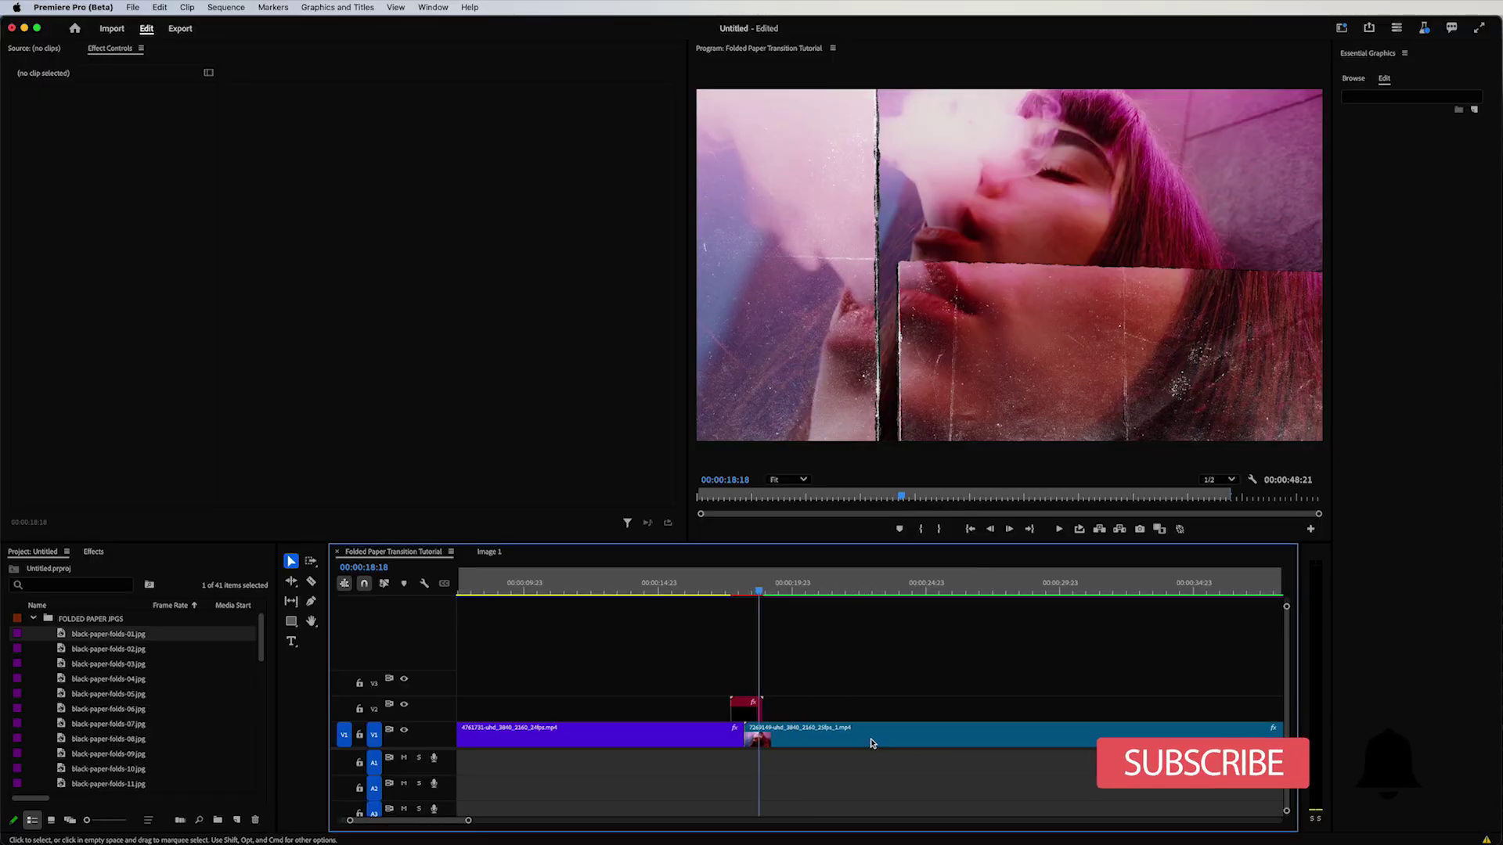
Split the blue clip on V1 with the Razor at 00:00:21:12
{"action": "key", "text": "minus"}
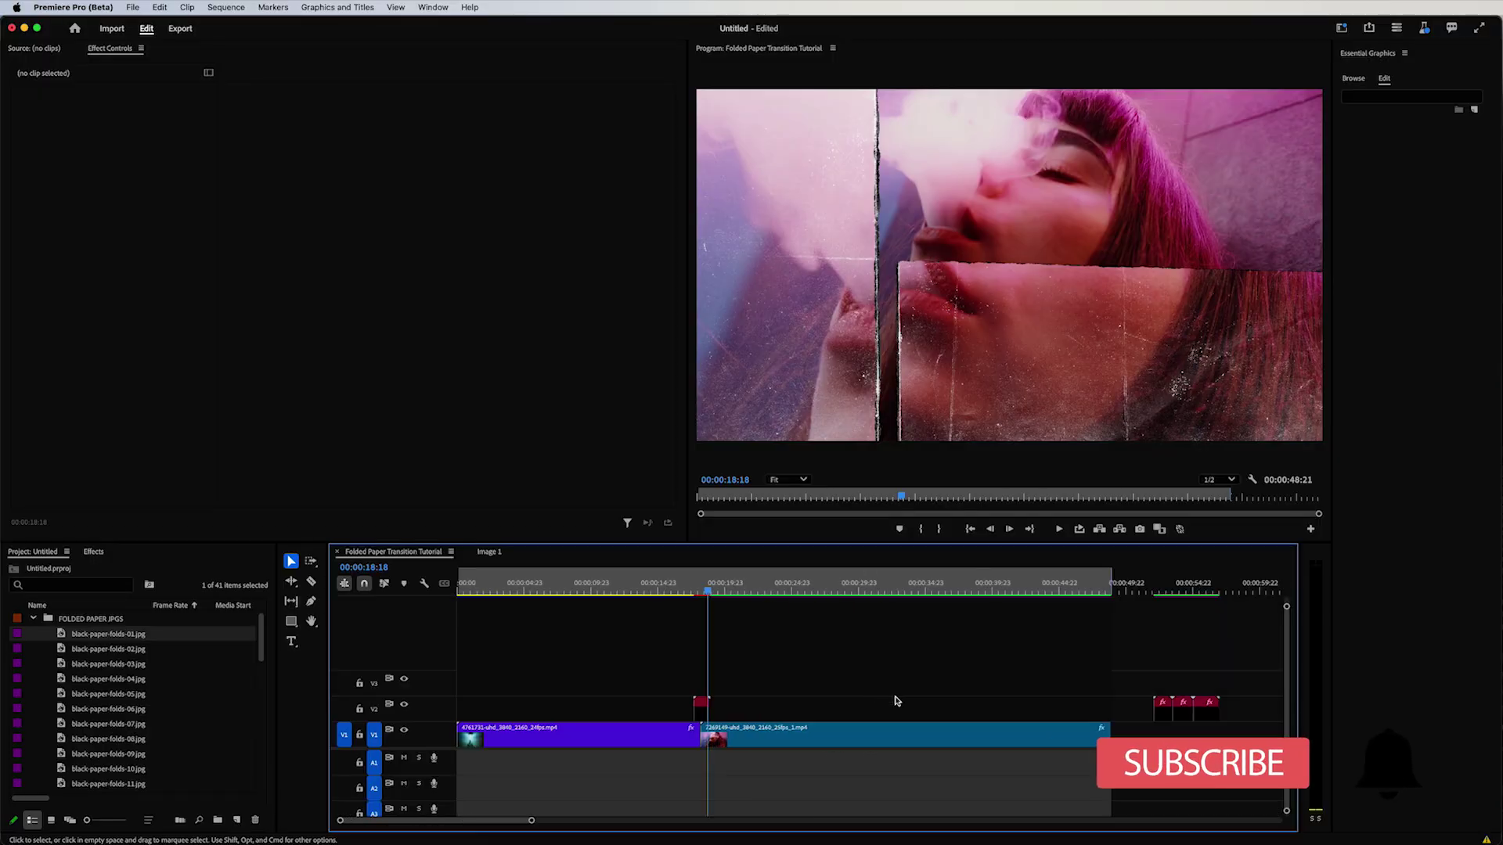
{"action": "left_click", "coordinate": [756, 586]}
{"action": "key", "text": "equal"}
{"action": "key", "text": "minus"}
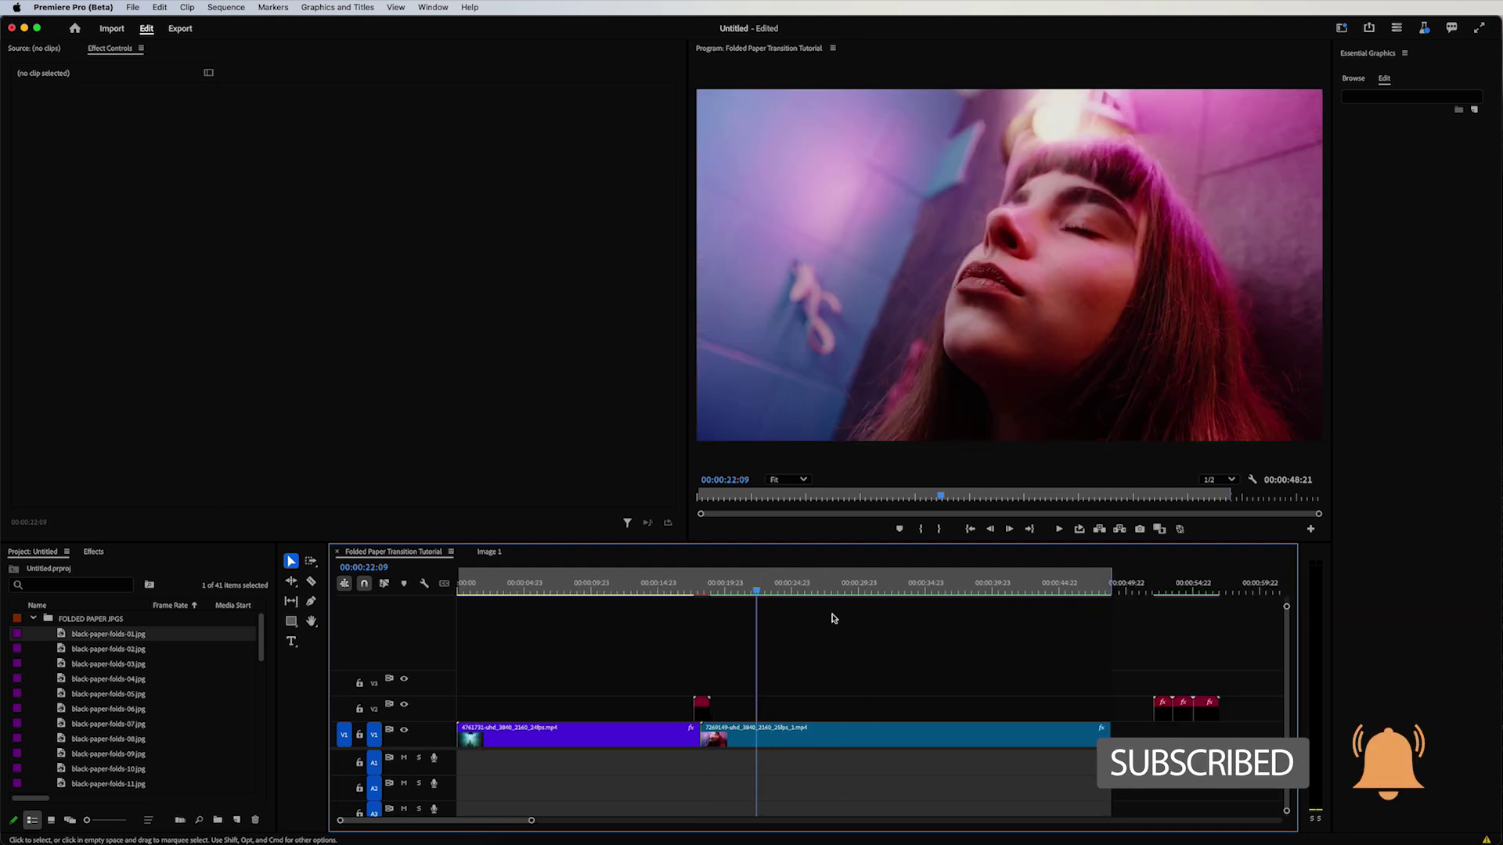
{"action": "left_click_drag", "start_coordinate": [735, 588], "coordinate": [747, 602]}
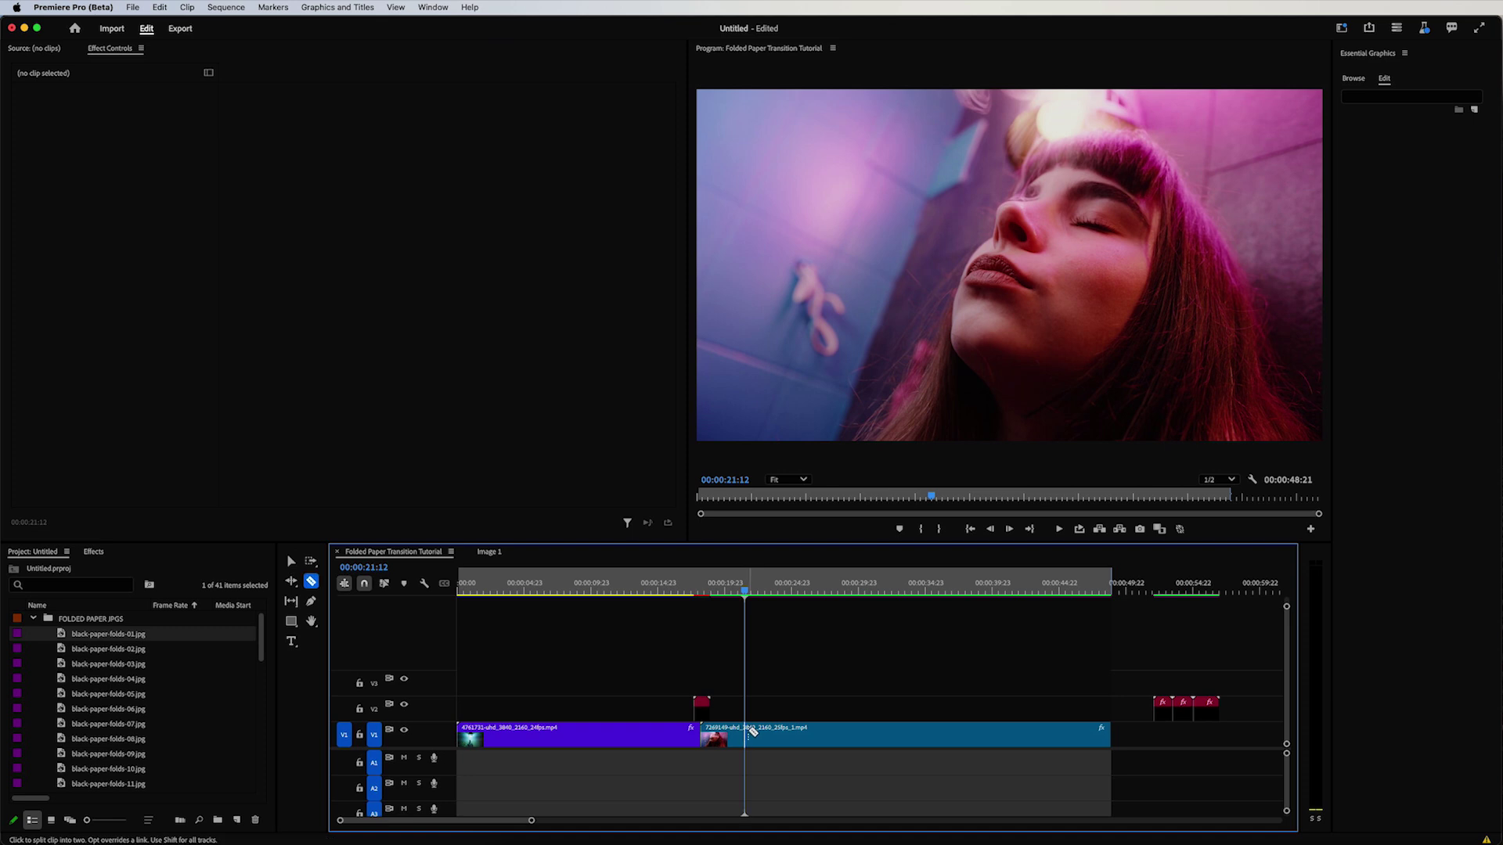
{"action": "left_click", "coordinate": [752, 731]}
Slide the 7269149 clip left to close the gap, cut it near 00:00:29:10, and preview
{"action": "mouse_move", "coordinate": [747, 592]}
{"action": "left_mouse_down"}
{"action": "mouse_move", "coordinate": [842, 599]}
{"action": "mouse_move", "coordinate": [776, 596]}
{"action": "left_mouse_up"}
{"action": "key", "text": "v"}
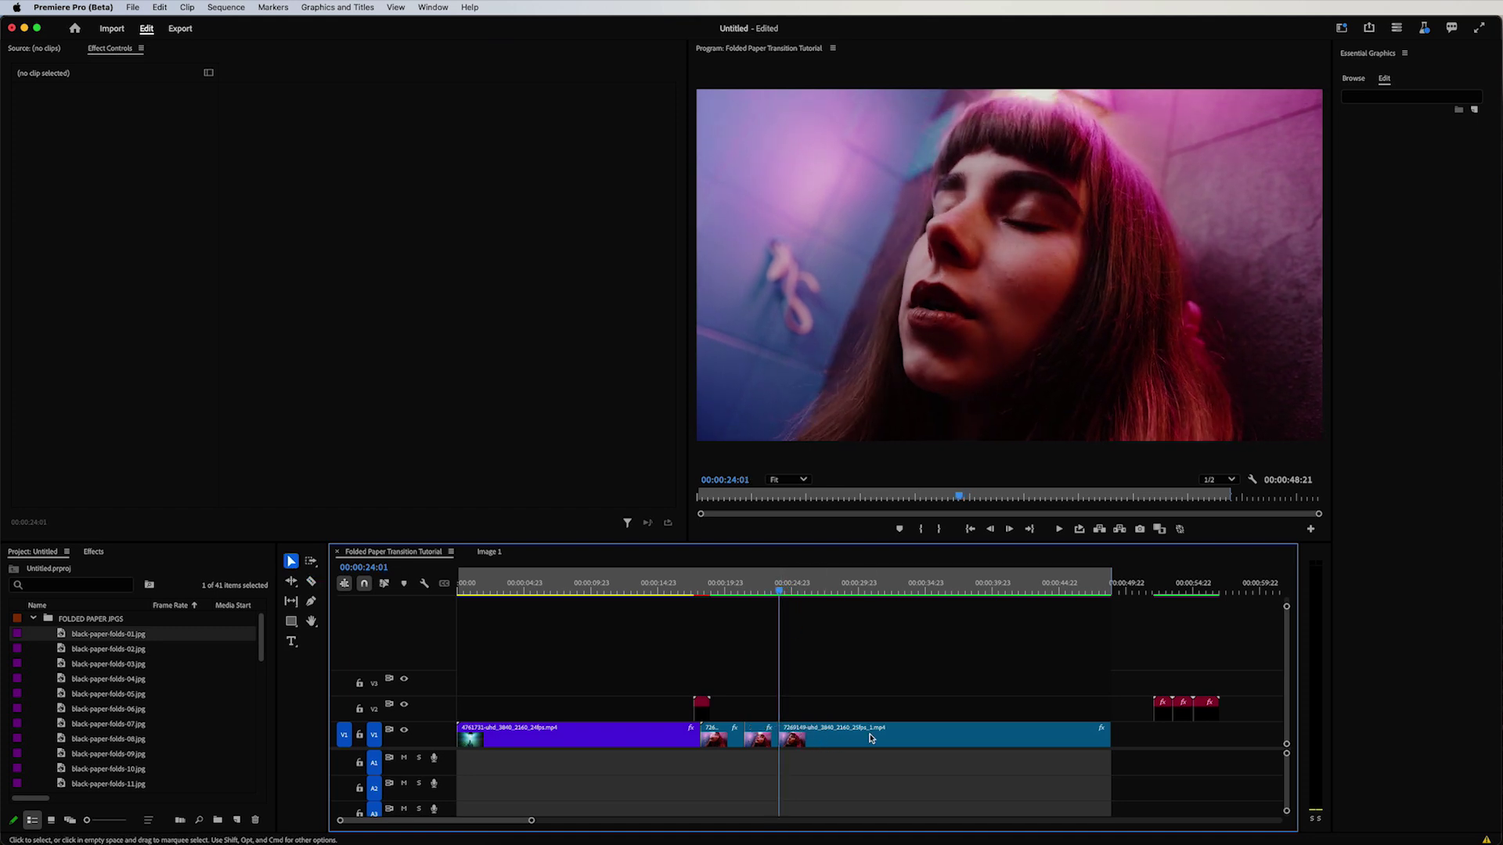
{"action": "left_click_drag", "start_coordinate": [868, 730], "coordinate": [834, 723]}
{"action": "left_click_drag", "start_coordinate": [767, 594], "coordinate": [842, 605]}
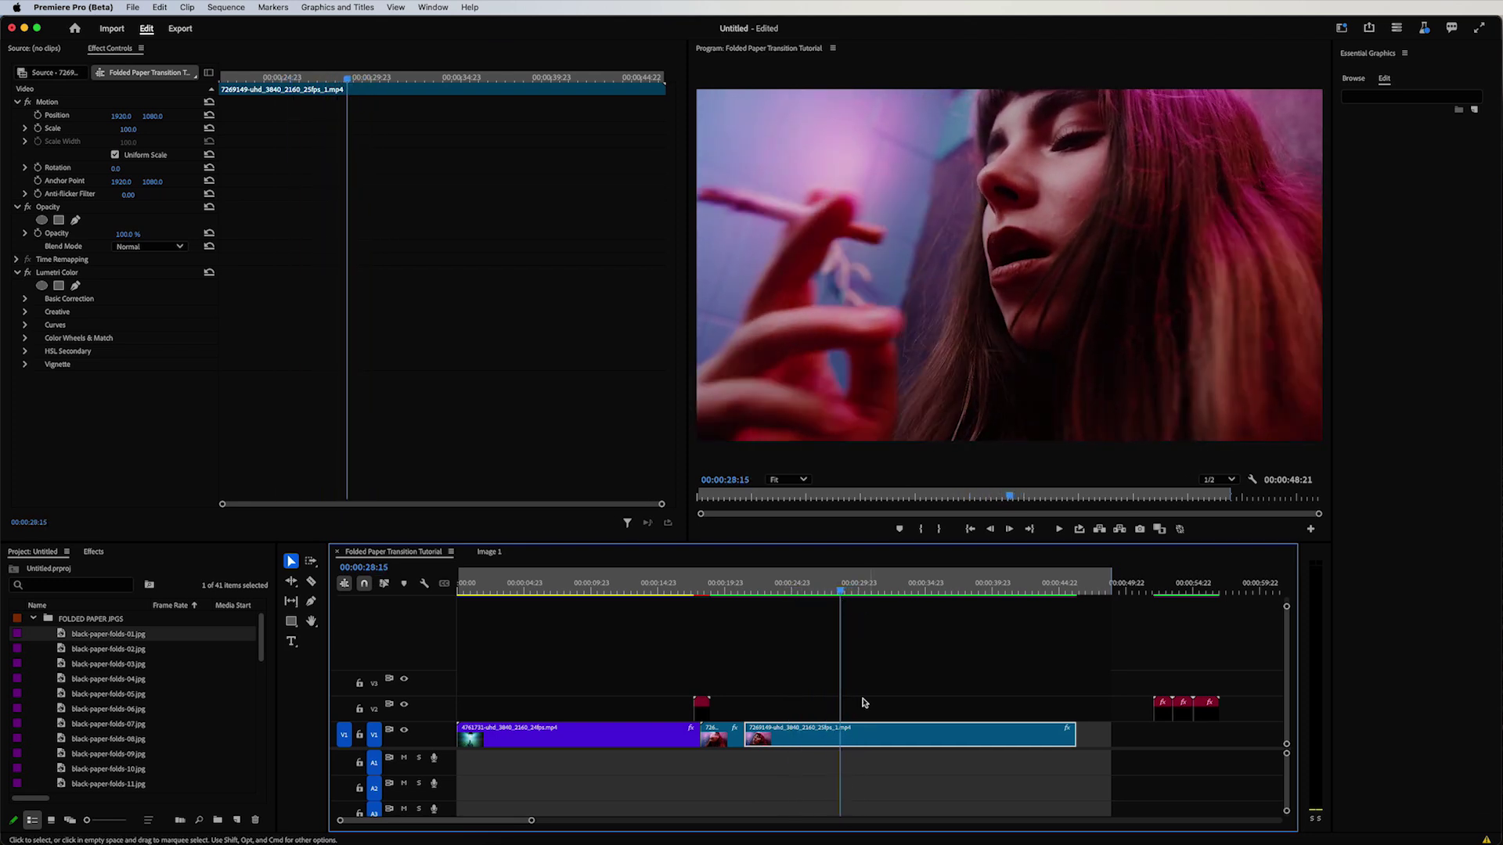
{"action": "left_click", "coordinate": [841, 739]}
{"action": "key", "text": "space"}
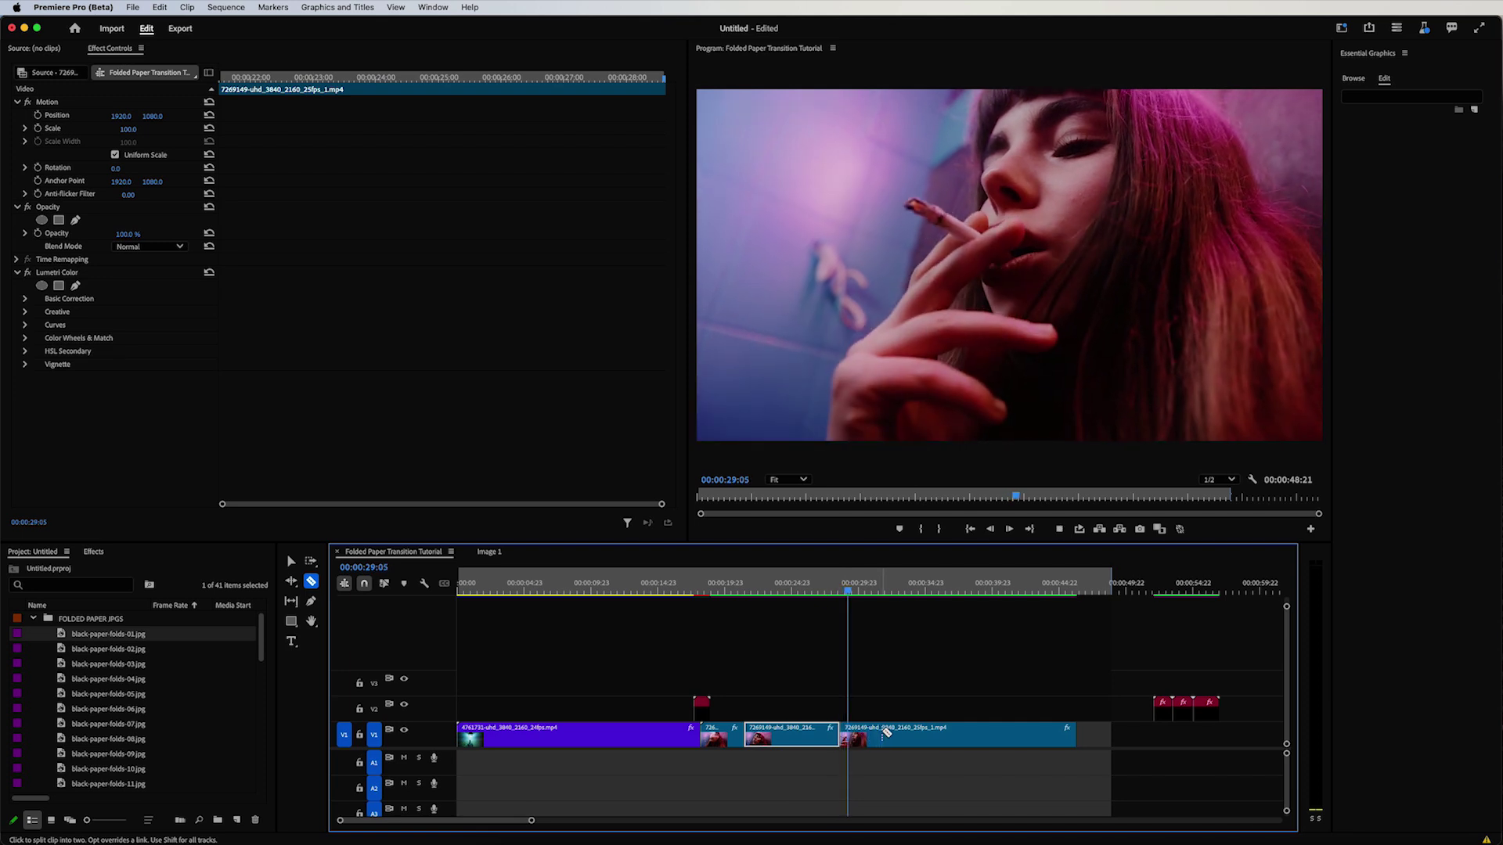
{"action": "key", "text": "space"}
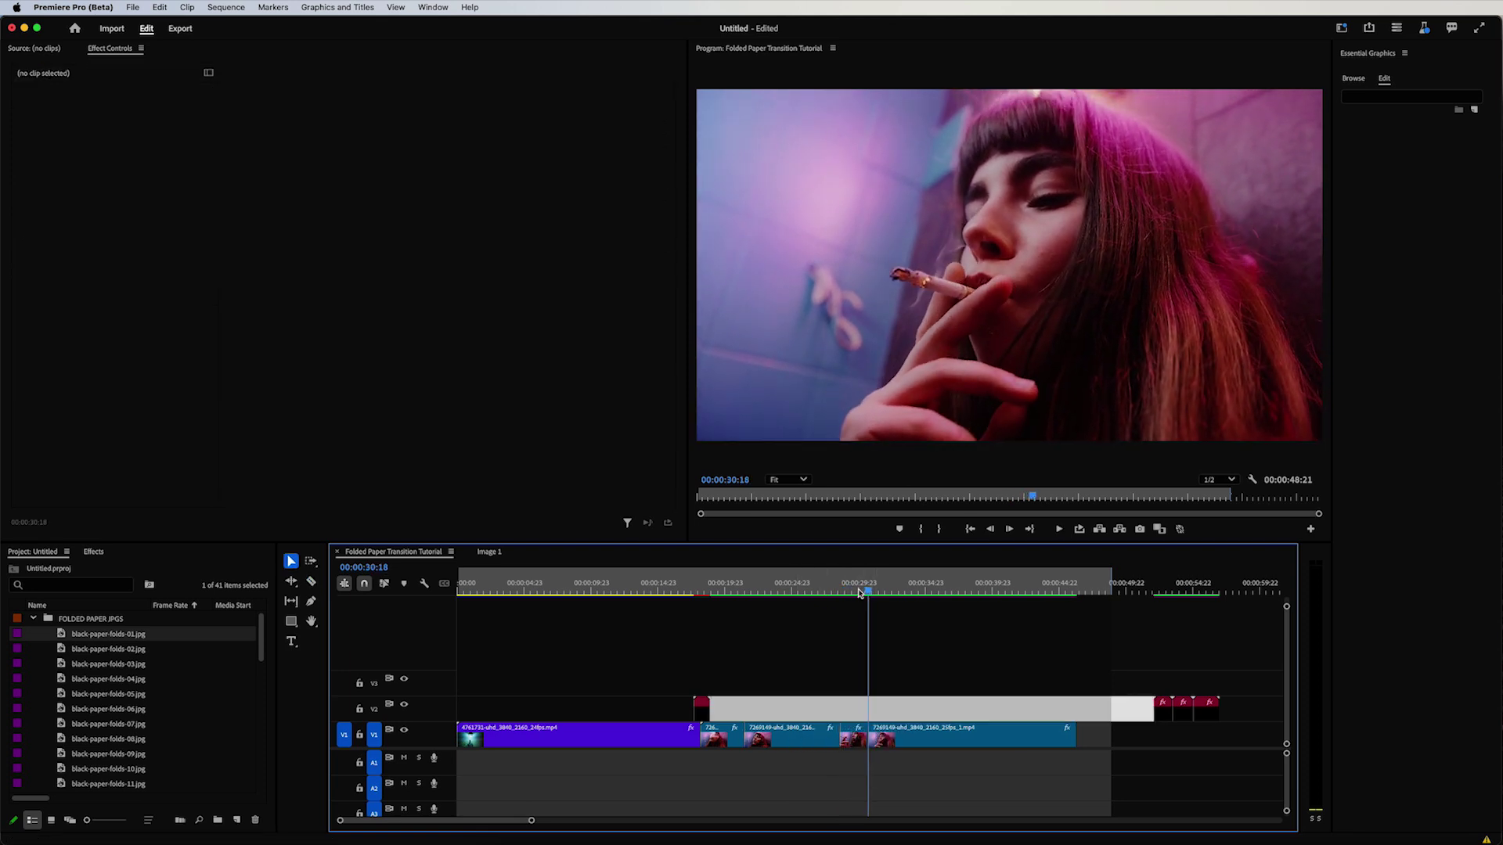
Line up Folded Paper Transition 3 on V2 with the new cut near 00:00:21:16
{"action": "left_click_drag", "start_coordinate": [1184, 717], "coordinate": [854, 714]}
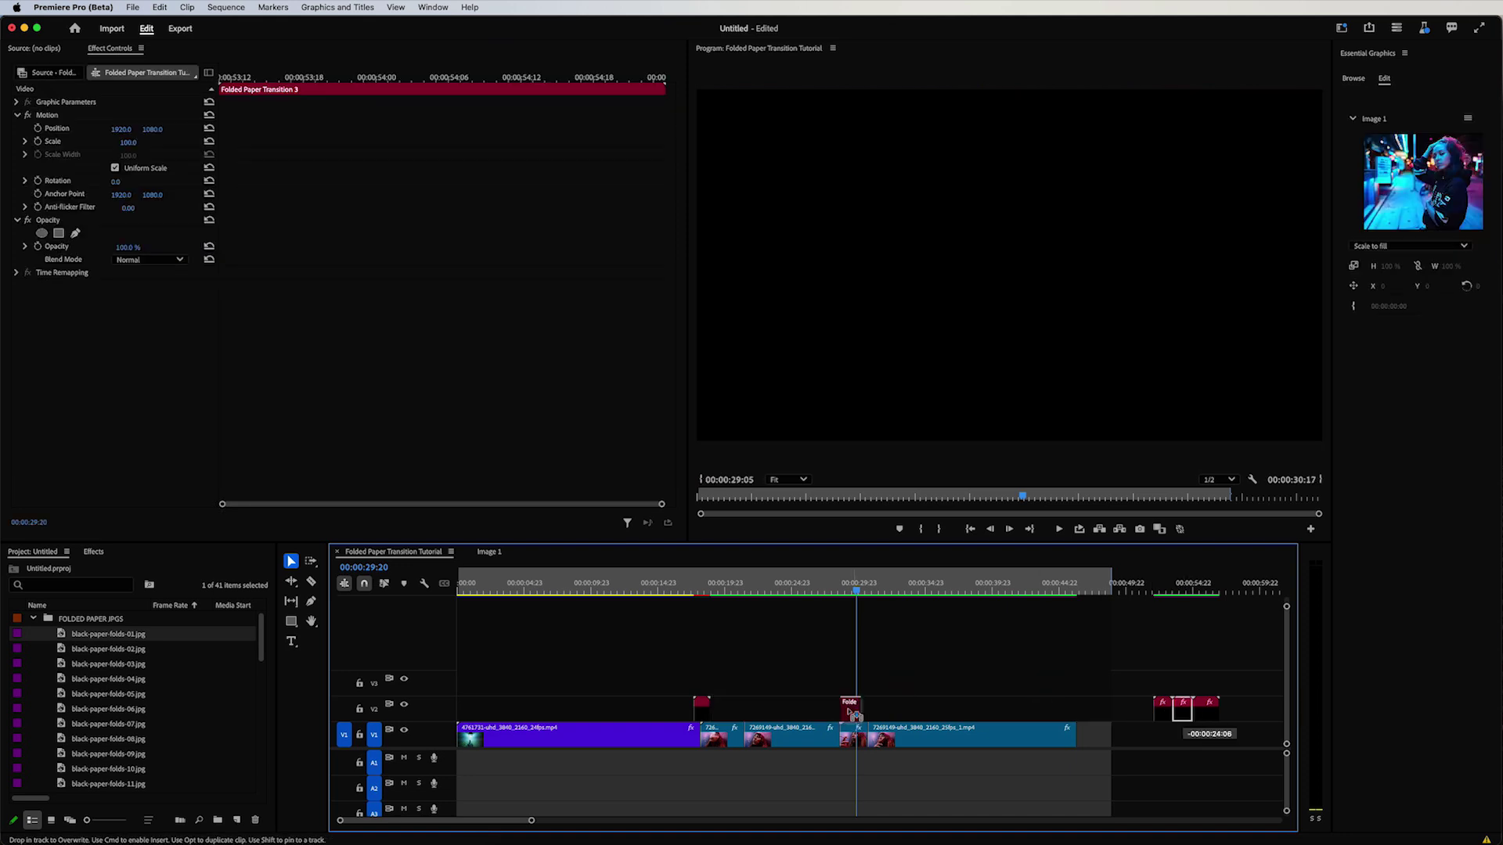
{"action": "left_click_drag", "start_coordinate": [763, 710], "coordinate": [759, 710]}
{"action": "left_click", "coordinate": [765, 595]}
{"action": "key", "text": "="}
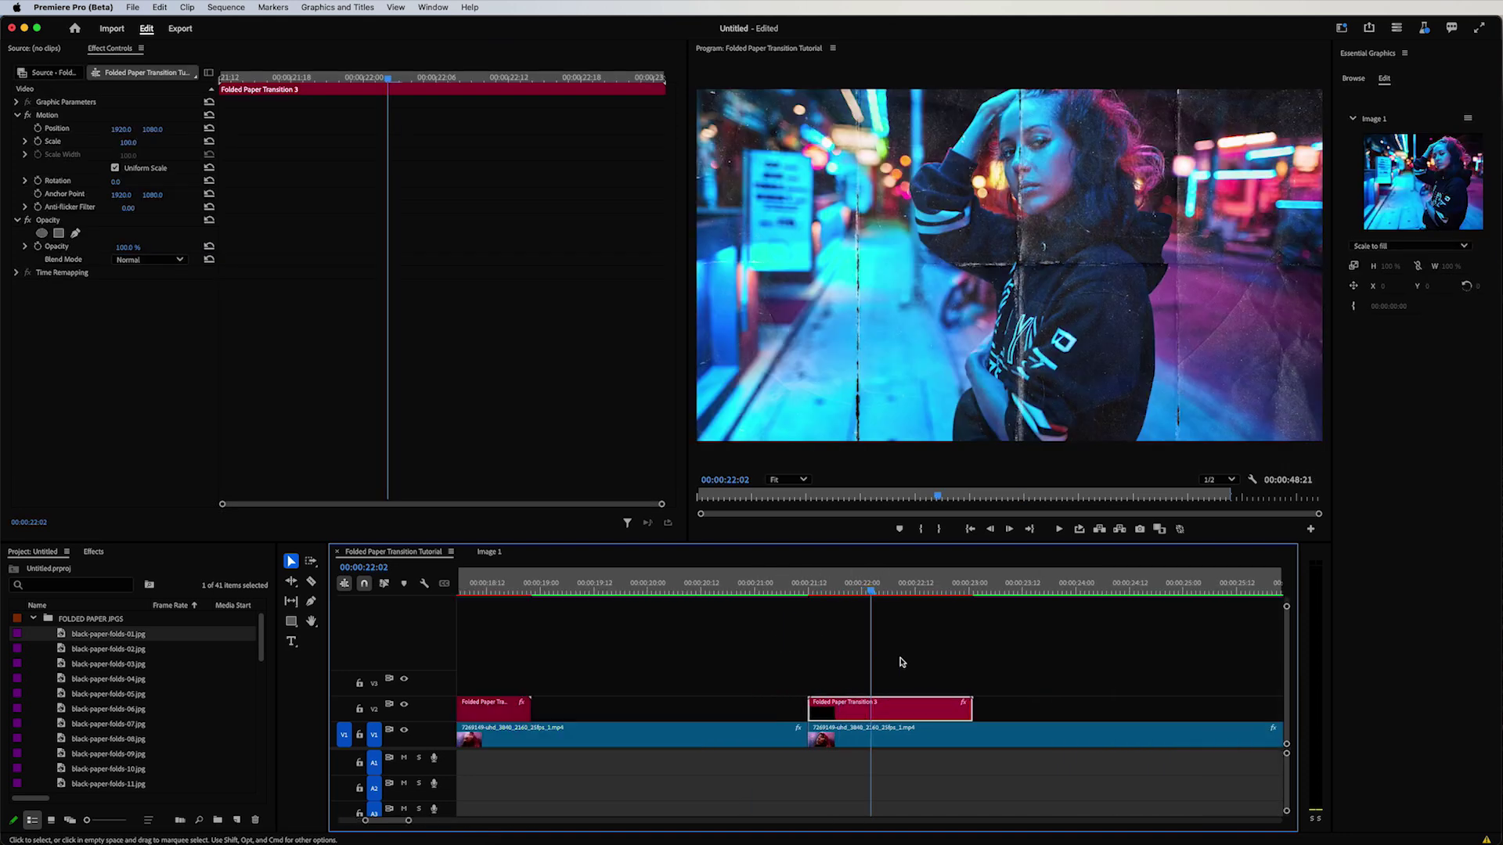
{"action": "left_click_drag", "start_coordinate": [865, 712], "coordinate": [792, 713]}
{"action": "left_click_drag", "start_coordinate": [865, 593], "coordinate": [829, 594]}
{"action": "key", "text": "minus"}
{"action": "key", "text": "minus"}
{"action": "key", "text": "minus"}
{"action": "key", "text": "minus"}
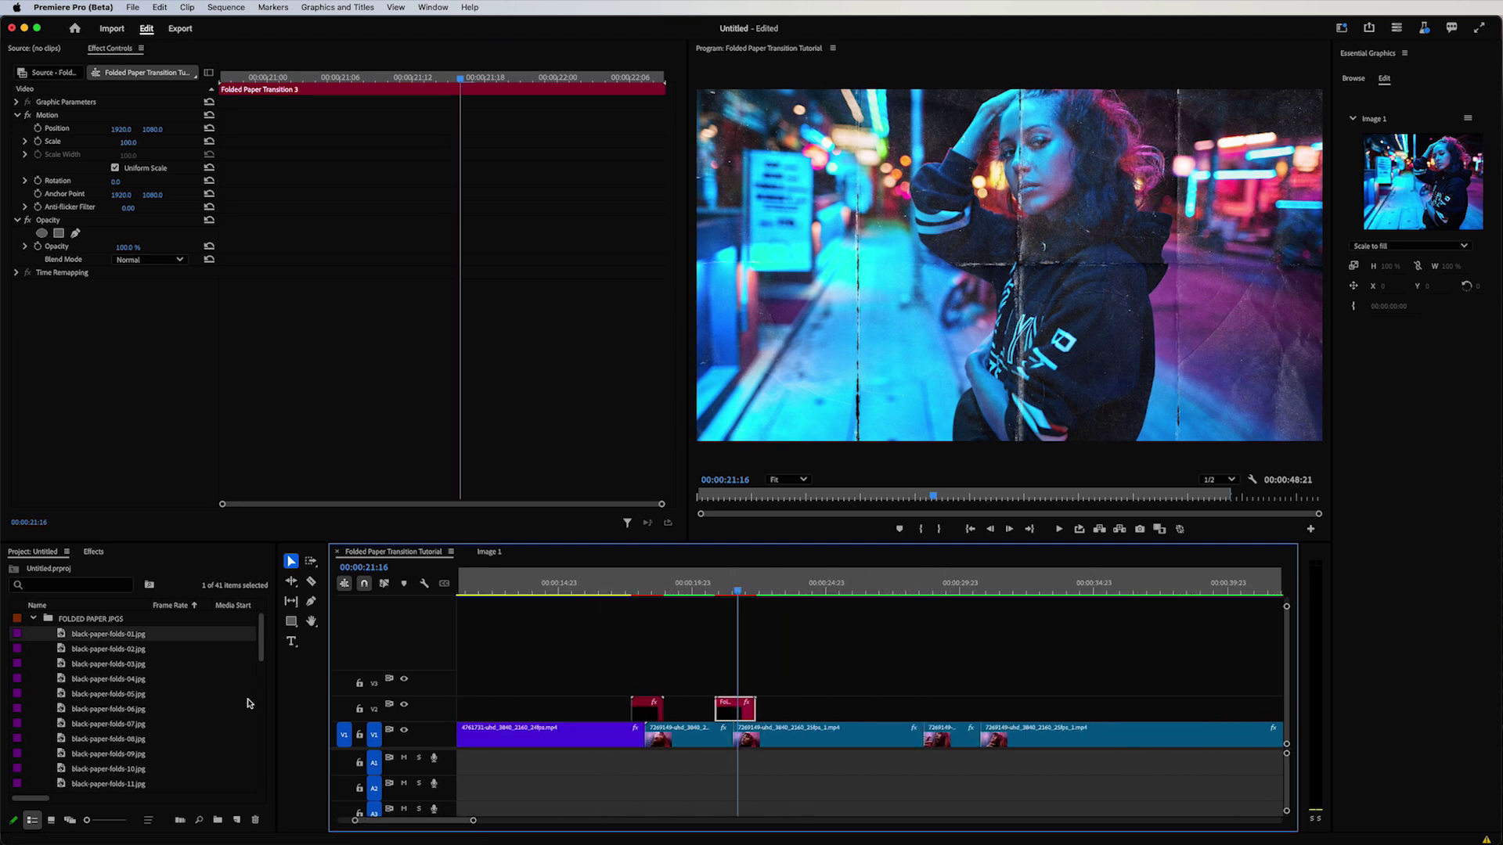
Replace the transition's Image 1 with black-paper-folds-01.jpg and close the extra Image 1 tabs
{"action": "left_click_drag", "start_coordinate": [63, 638], "coordinate": [1426, 160]}
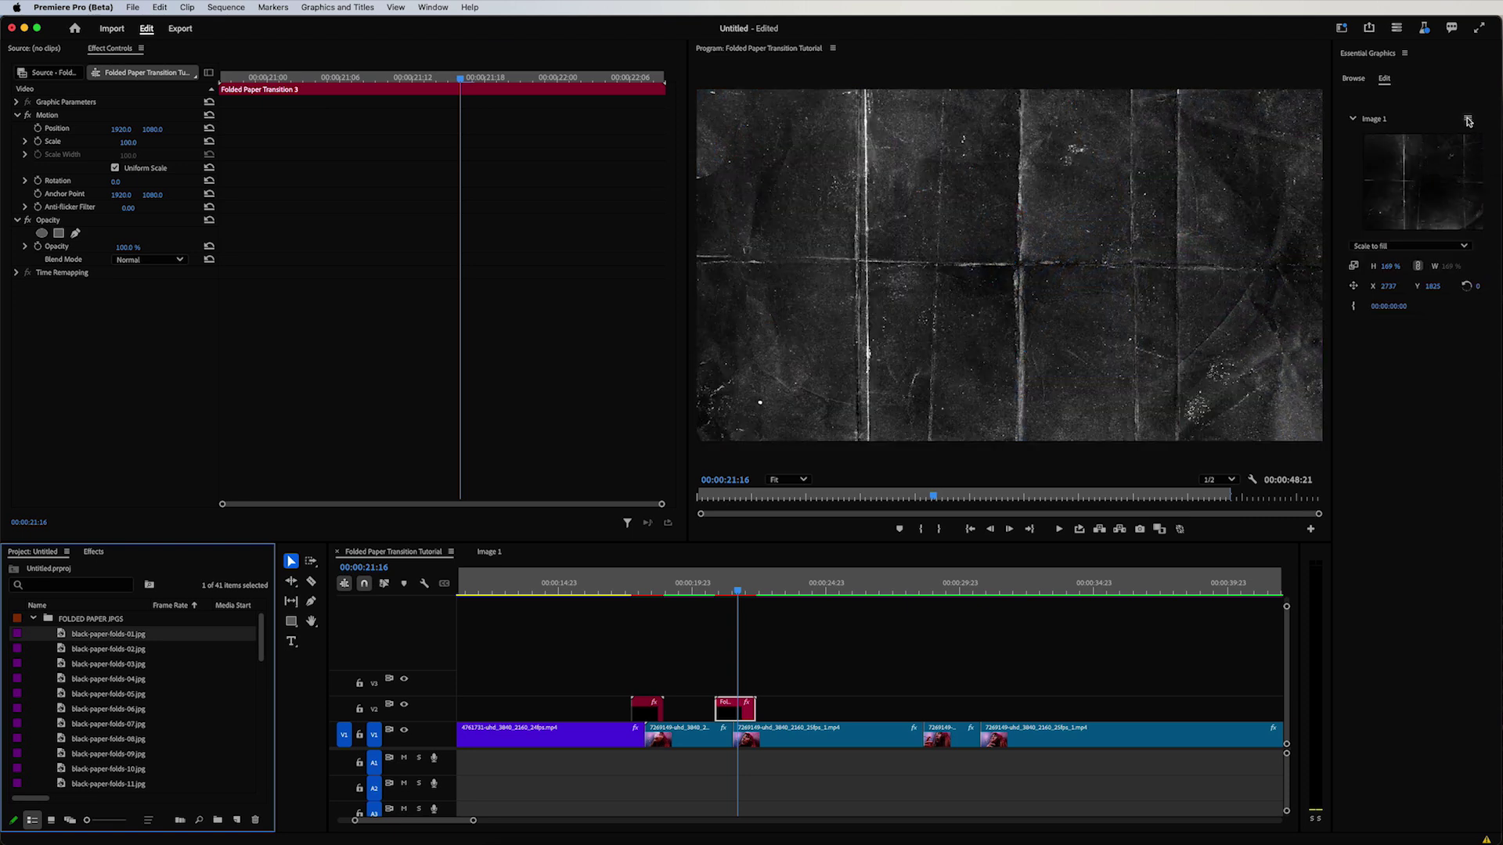
{"action": "left_click", "coordinate": [1468, 119]}
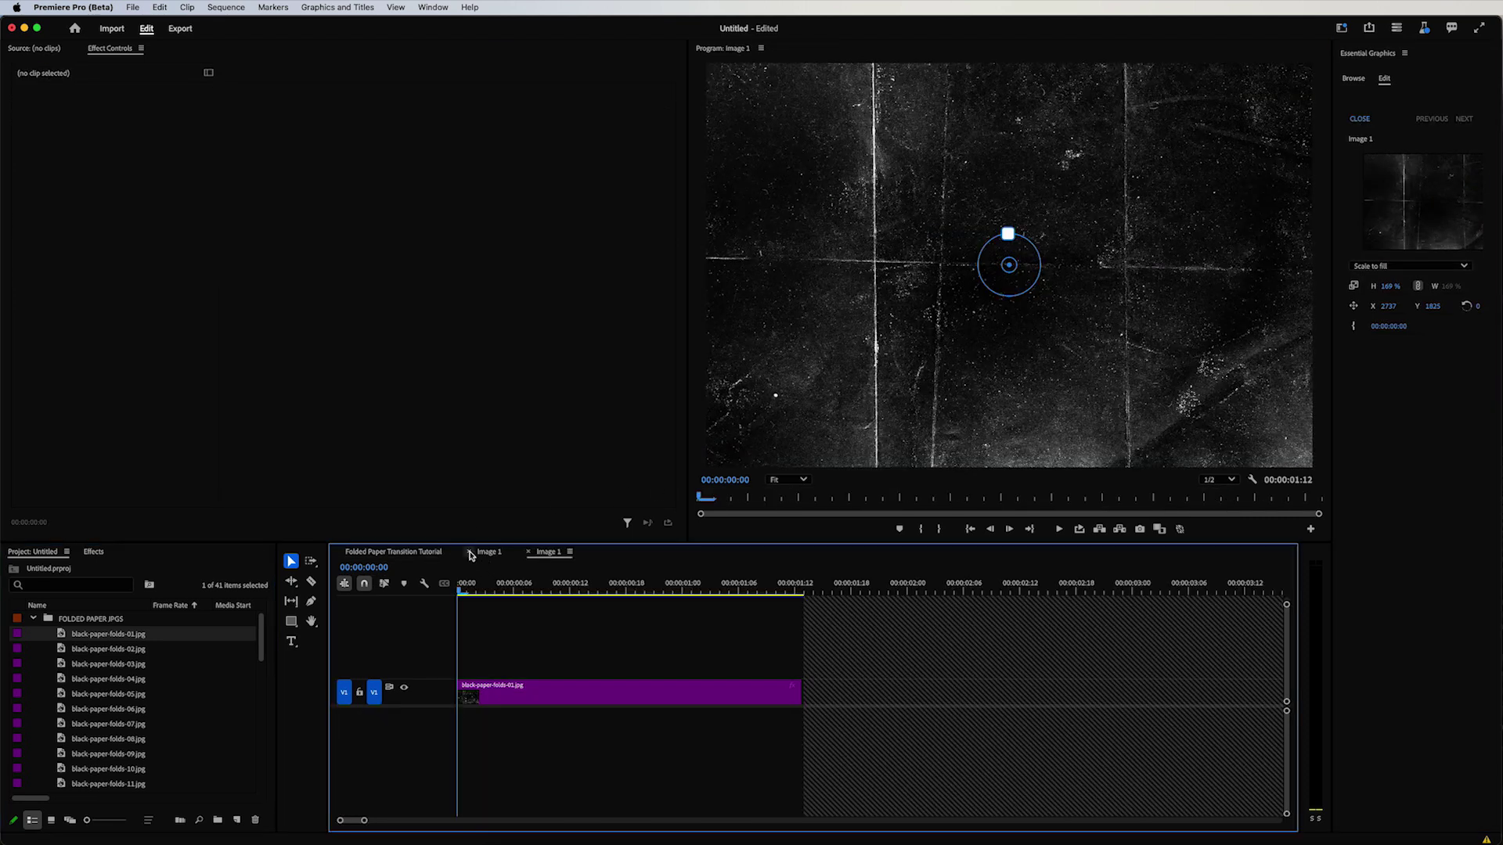
{"action": "left_click", "coordinate": [470, 553]}
{"action": "left_click", "coordinate": [409, 552]}
{"action": "left_click", "coordinate": [947, 737]}
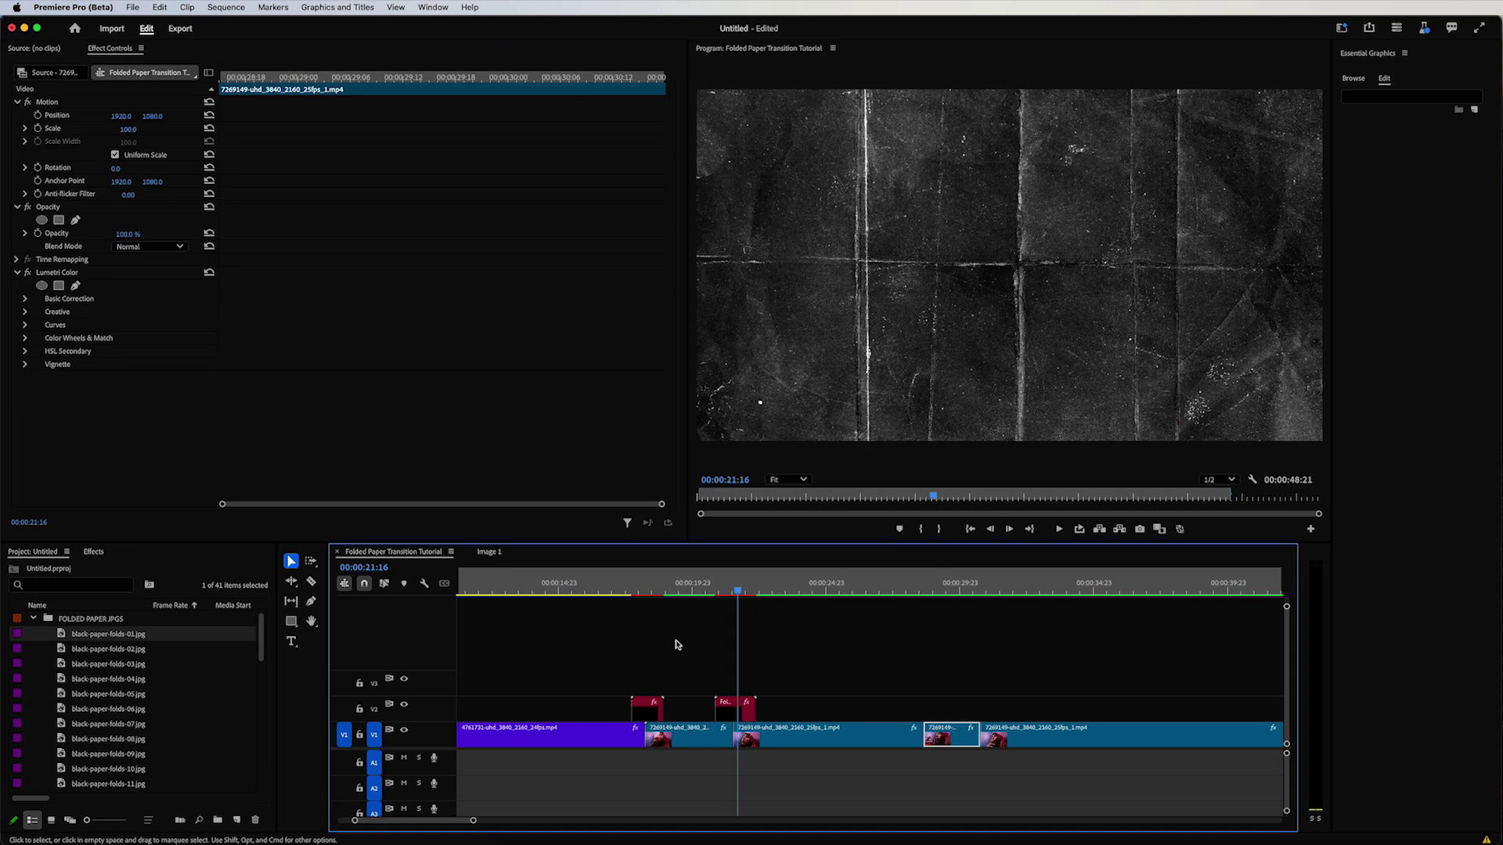
Paste the 7269149 clip back into the Image 1 sequence and open its menu to fit it to frame
{"action": "left_click", "coordinate": [491, 551]}
{"action": "key", "text": "super+v"}
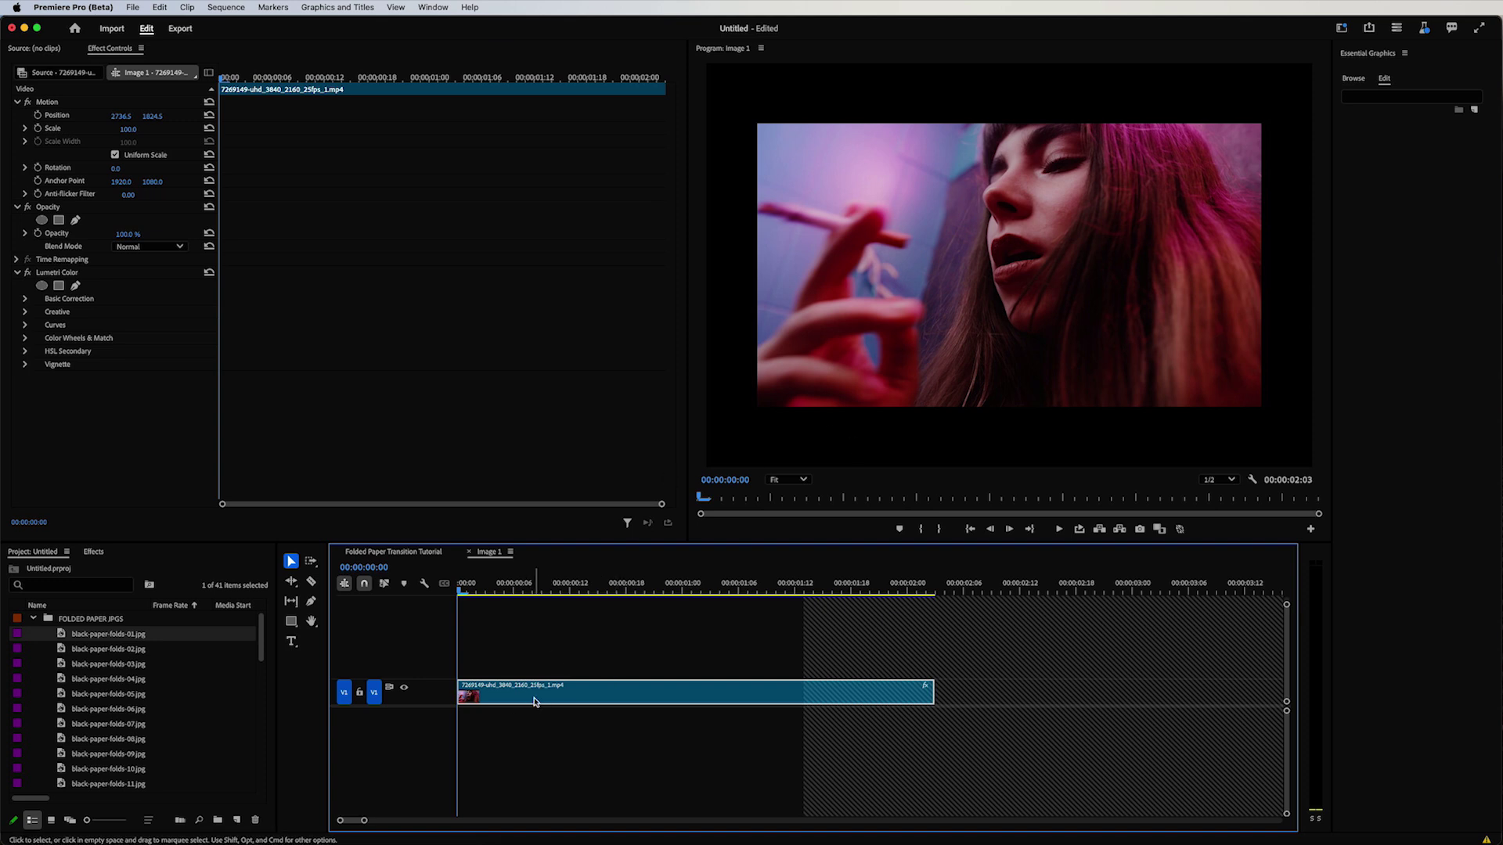
{"action": "right_click", "coordinate": [534, 701]}
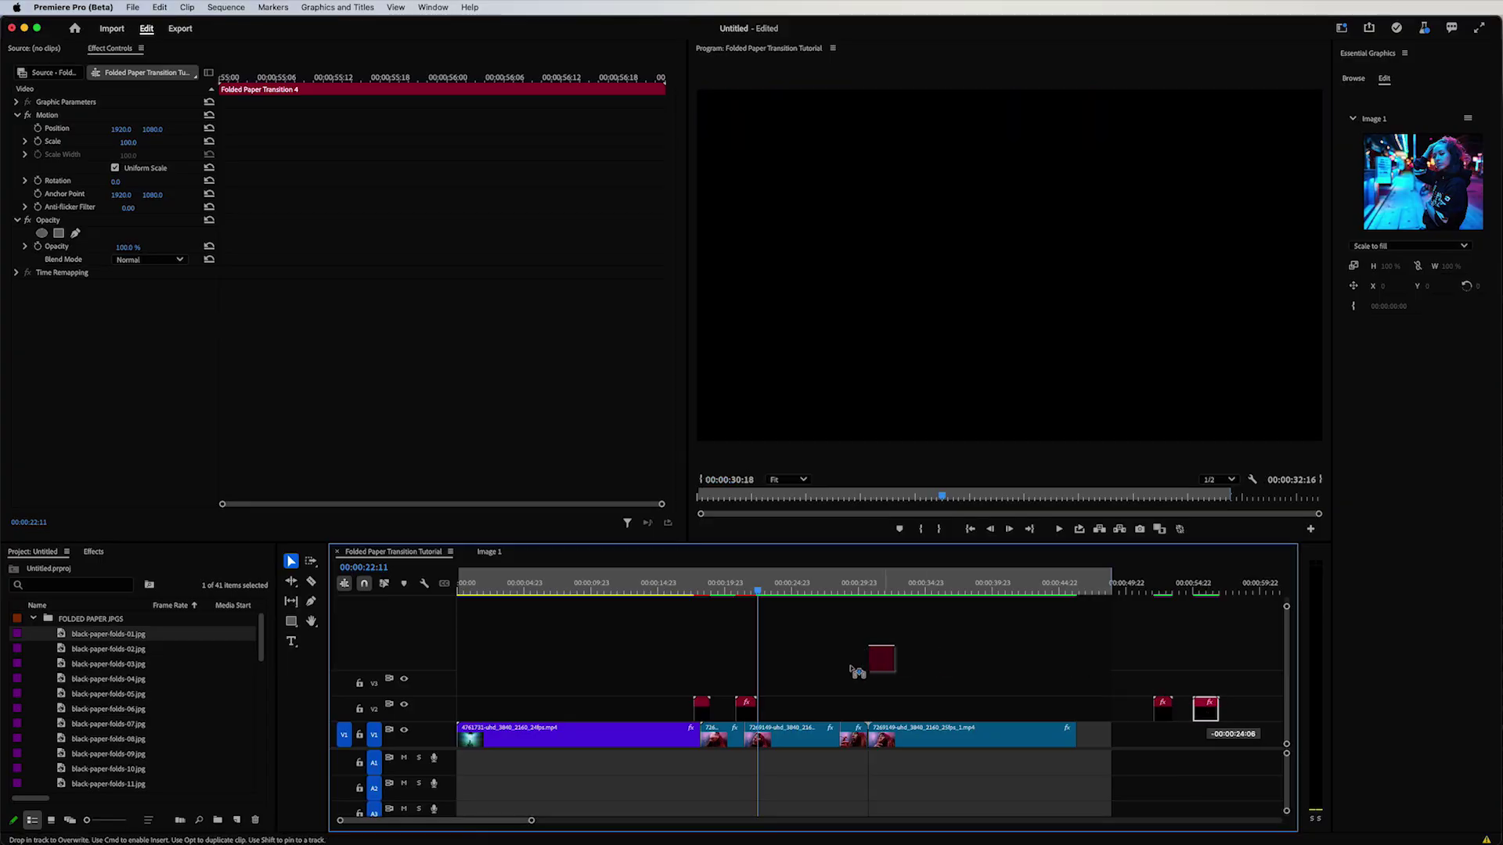
Stack Folded Paper Transition 4 on V3 and 3 on a new V4, previewing from 18:11
{"action": "left_click_drag", "start_coordinate": [712, 691], "coordinate": [713, 691]}
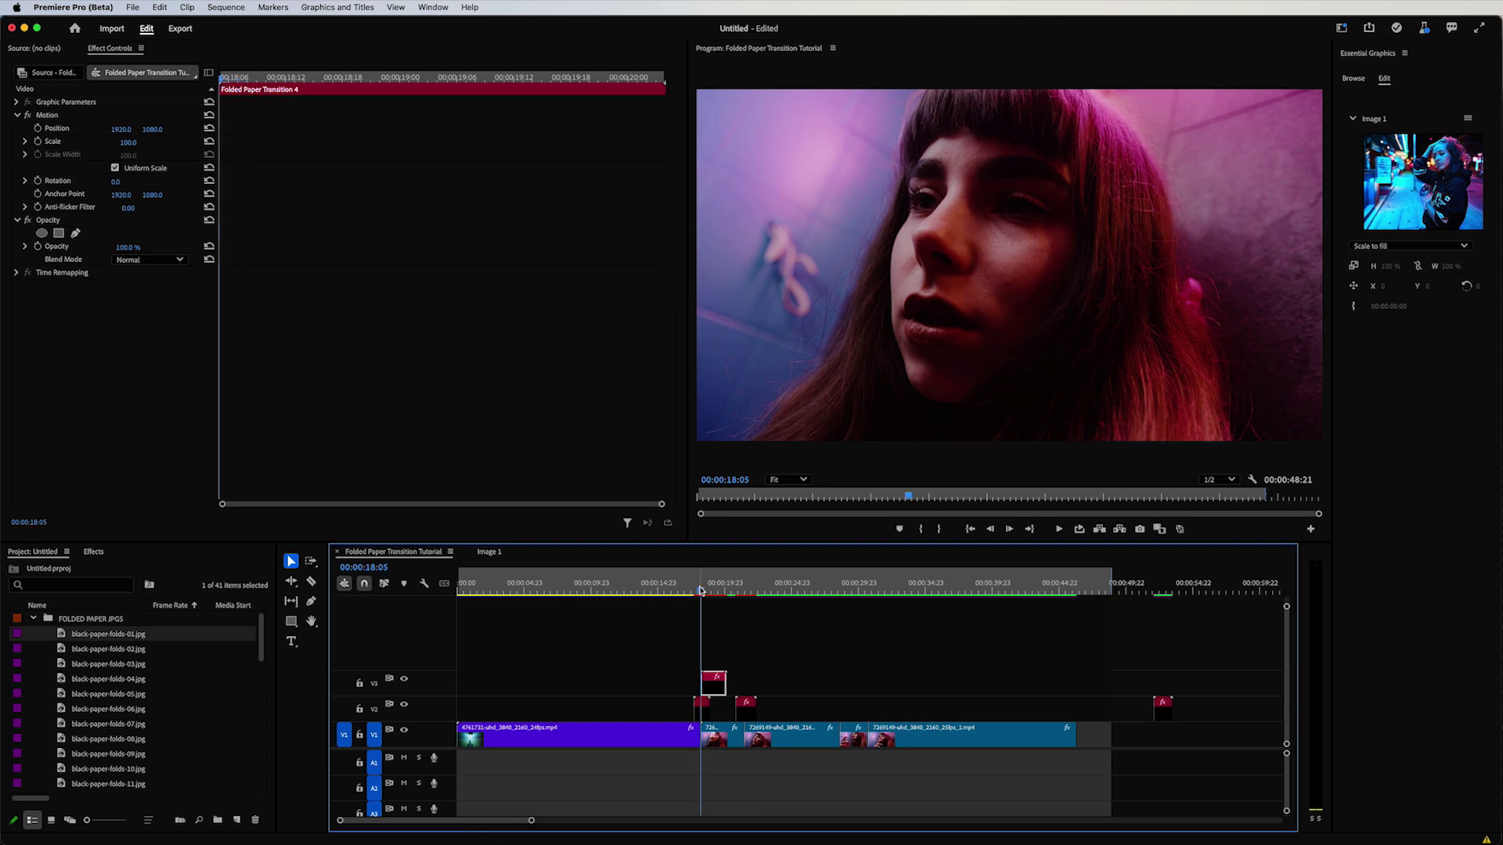
{"action": "key", "text": "="}
{"action": "key", "text": "="}
{"action": "key", "text": "="}
{"action": "key", "text": "="}
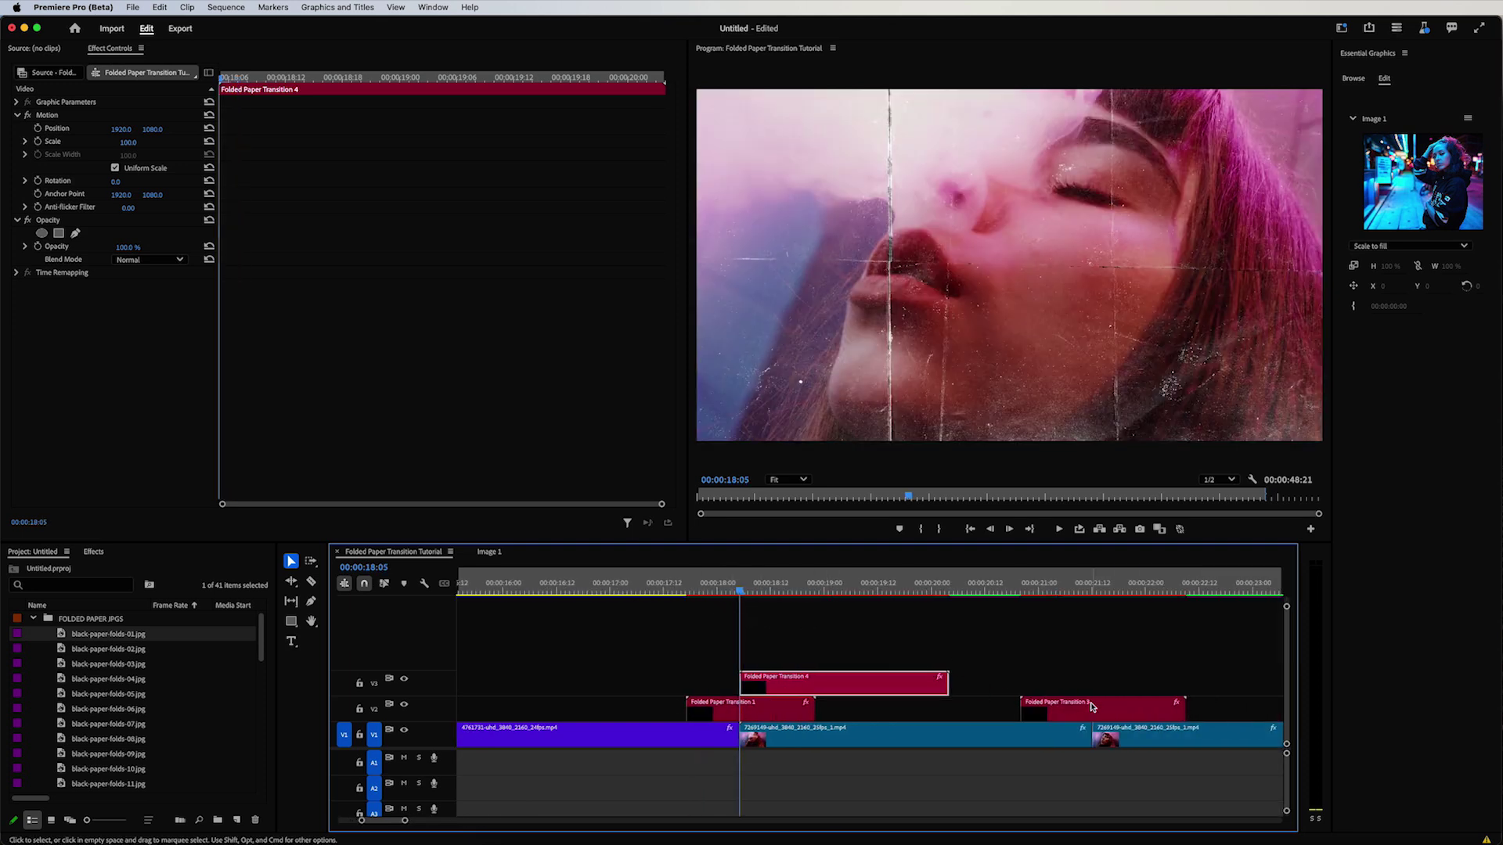
{"action": "left_click_drag", "start_coordinate": [1092, 707], "coordinate": [864, 657]}
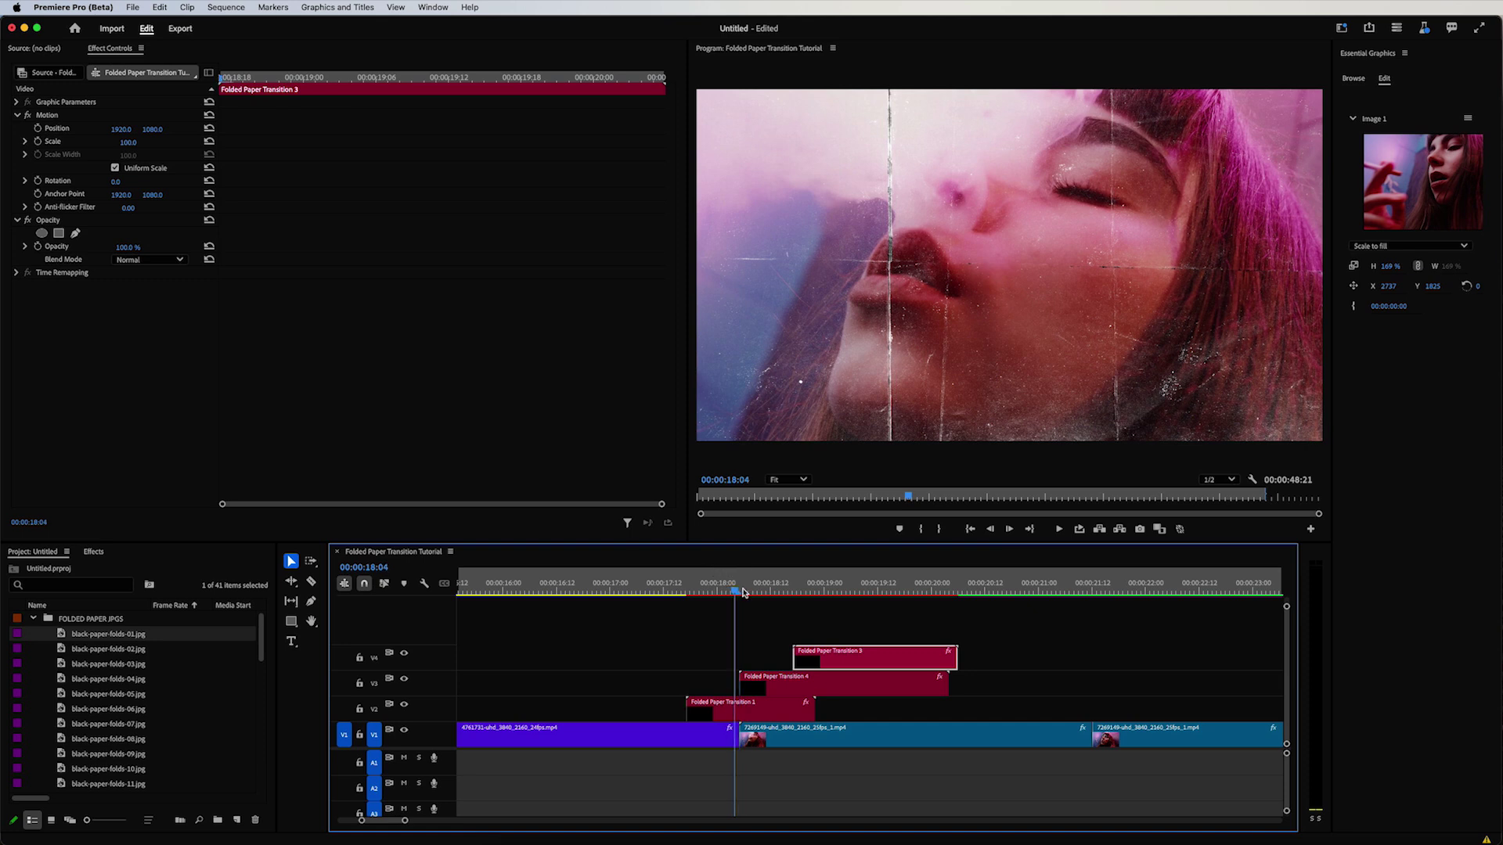
{"action": "left_click_drag", "start_coordinate": [742, 593], "coordinate": [766, 587]}
{"action": "key", "text": "space"}
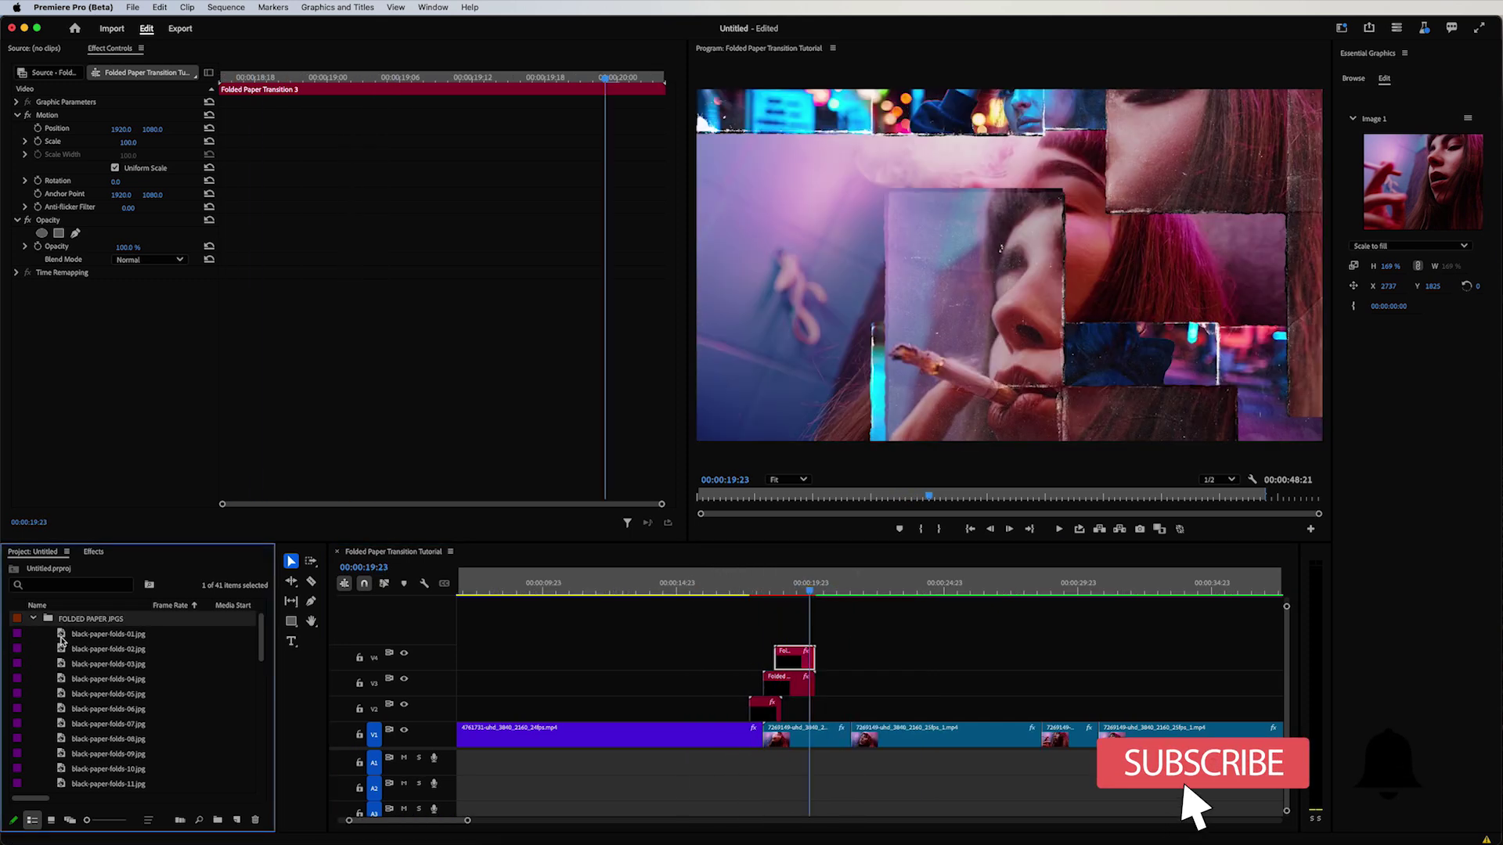
{"action": "left_click", "coordinate": [62, 638]}
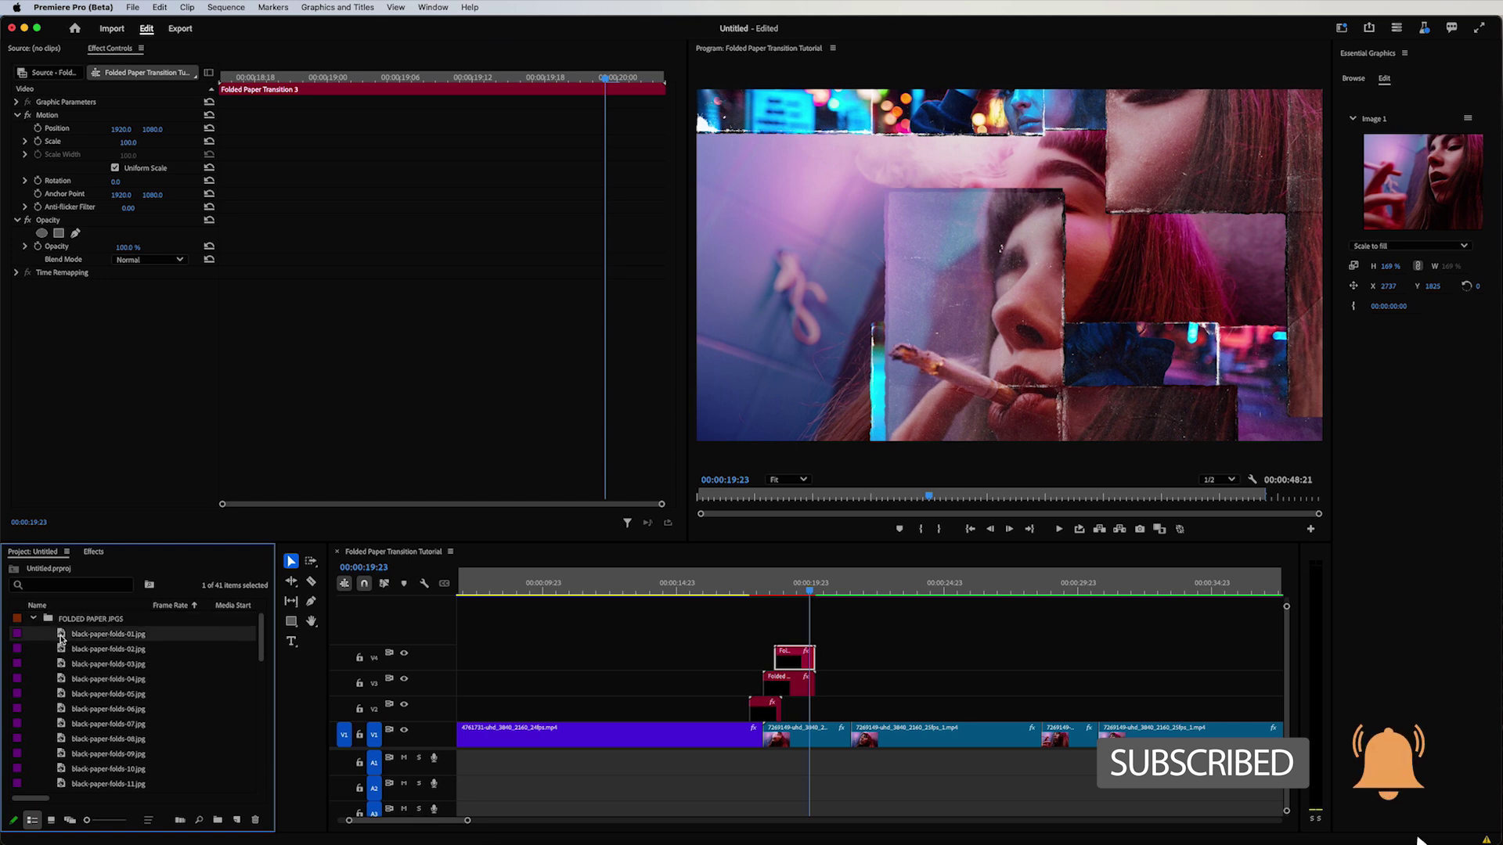
Place black-paper-folds-01.jpg on V2 near 22 seconds and trim its end
{"action": "left_click_drag", "start_coordinate": [343, 624], "coordinate": [1040, 711]}
{"action": "left_click", "coordinate": [947, 603]}
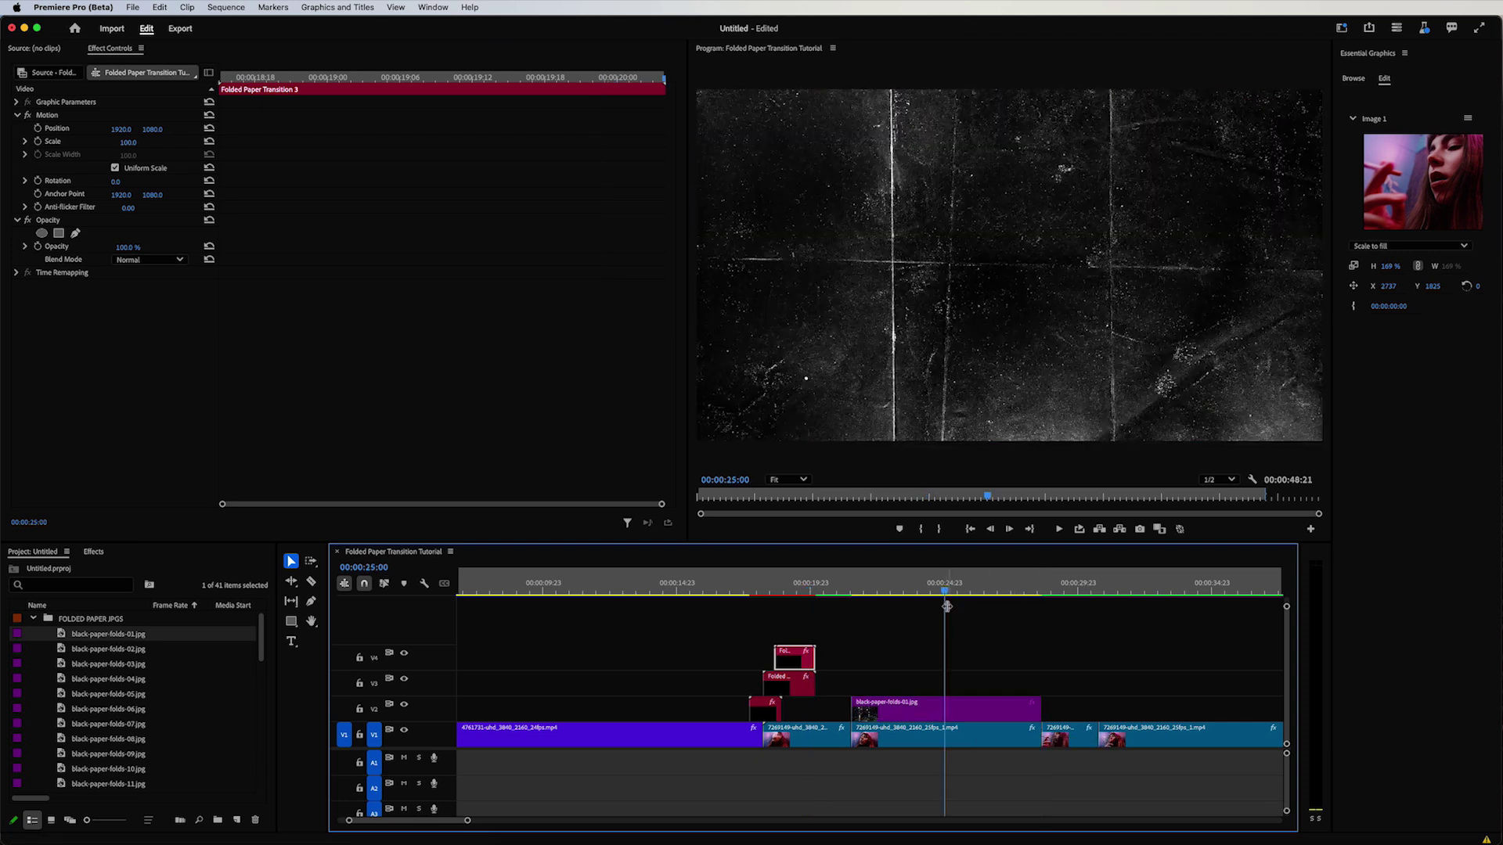
{"action": "left_click", "coordinate": [908, 678]}
{"action": "left_click", "coordinate": [932, 714]}
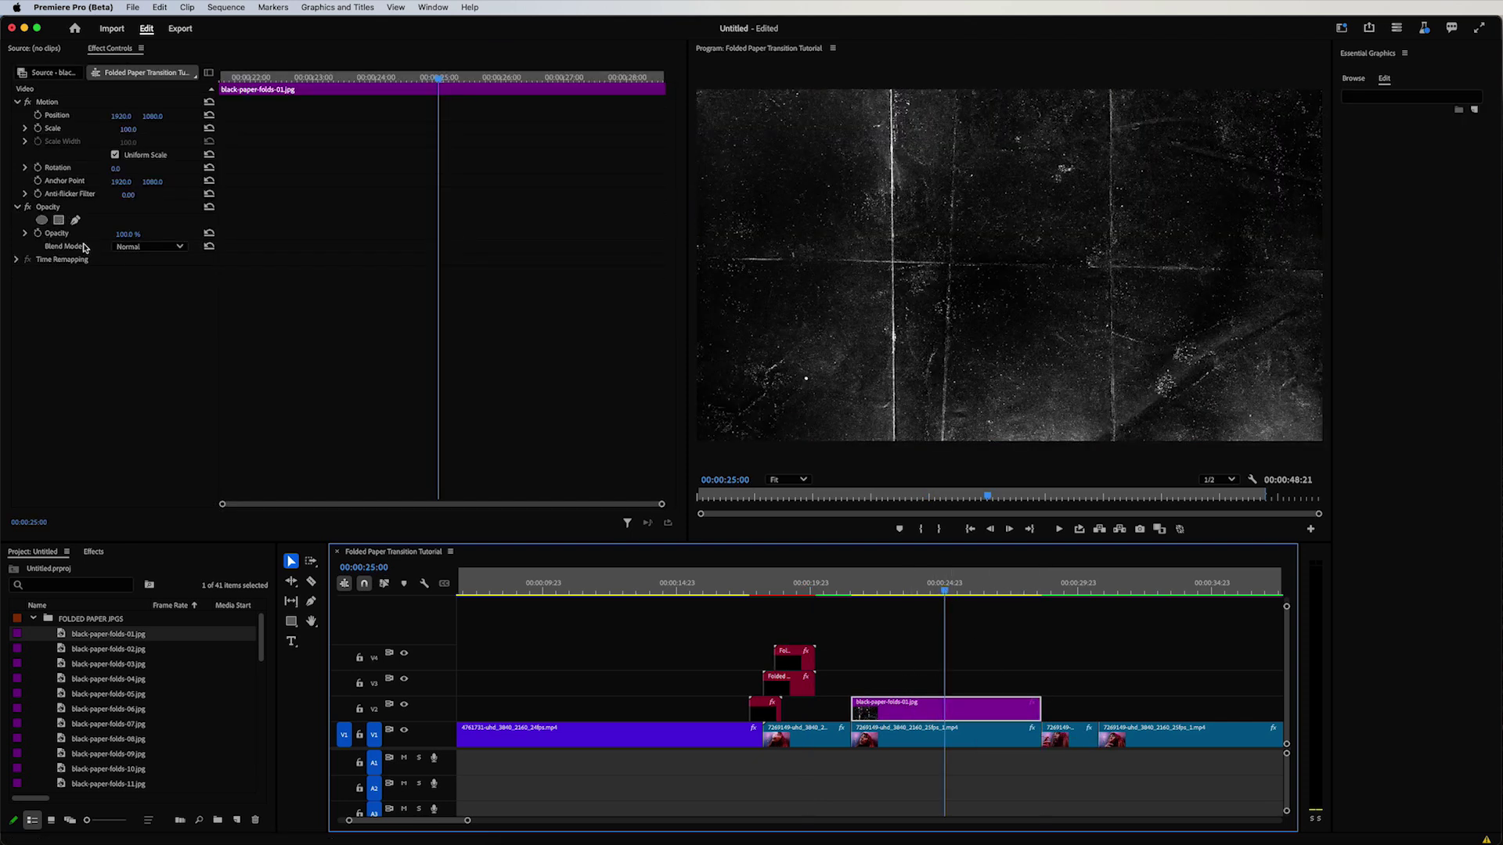
Set the paper overlay's blend mode to Screen and preview it from 21:10
{"action": "left_click", "coordinate": [136, 249]}
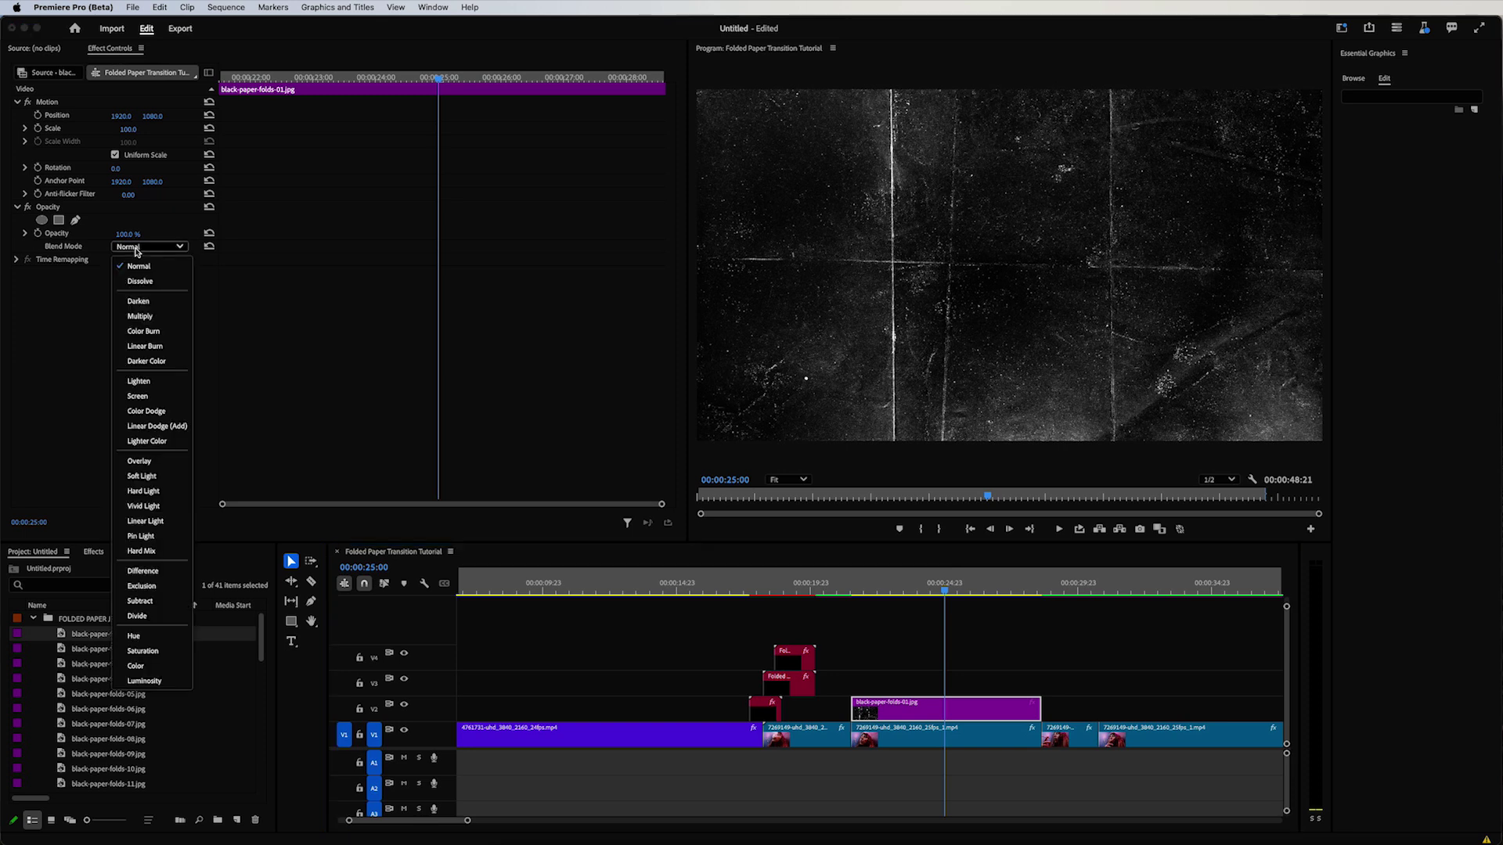
{"action": "left_click", "coordinate": [137, 399]}
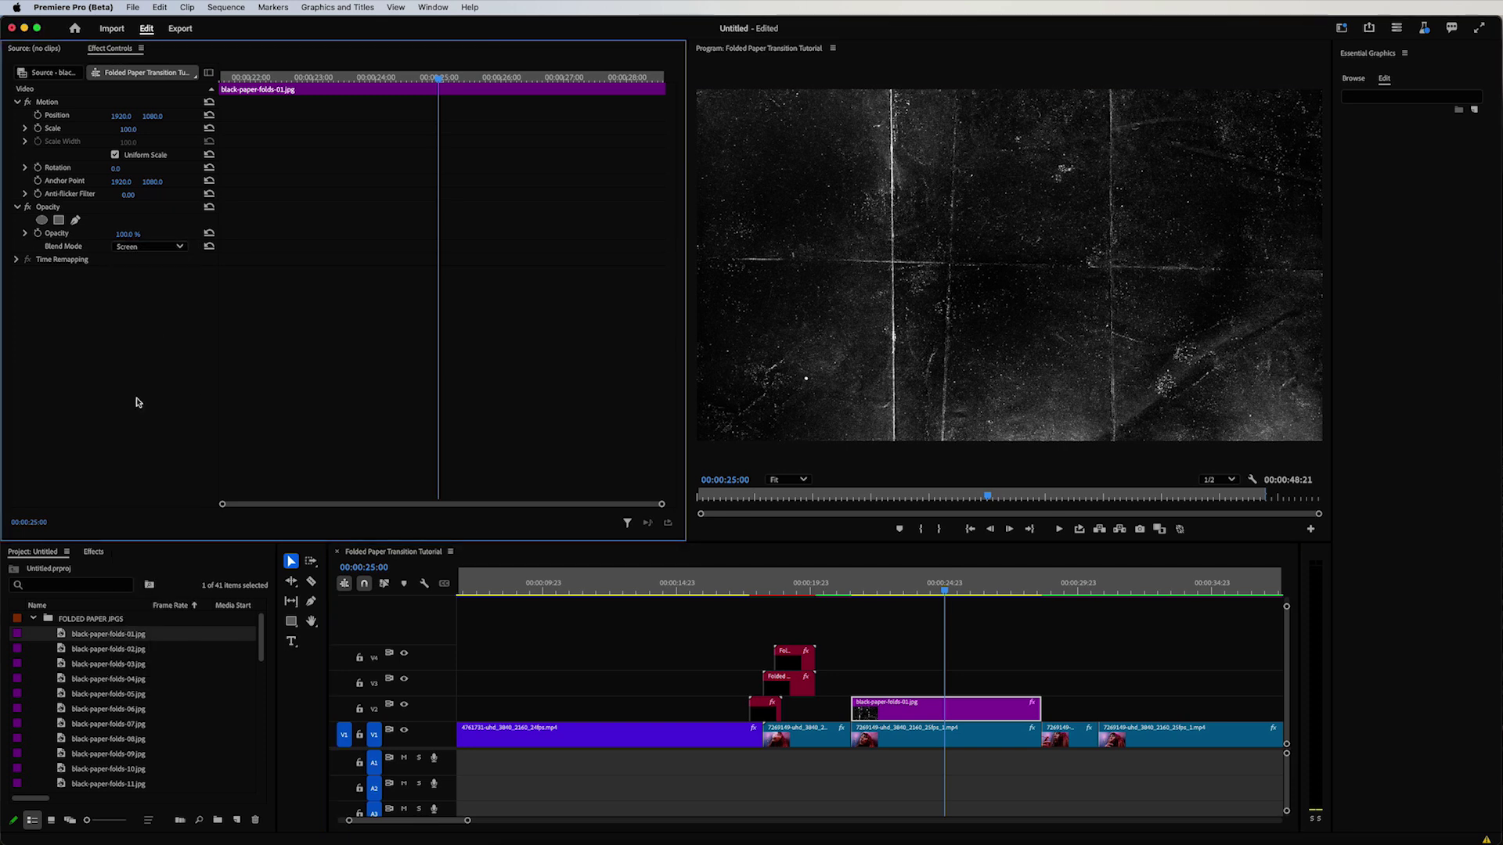
{"action": "left_click", "coordinate": [851, 591]}
{"action": "key", "text": "space"}
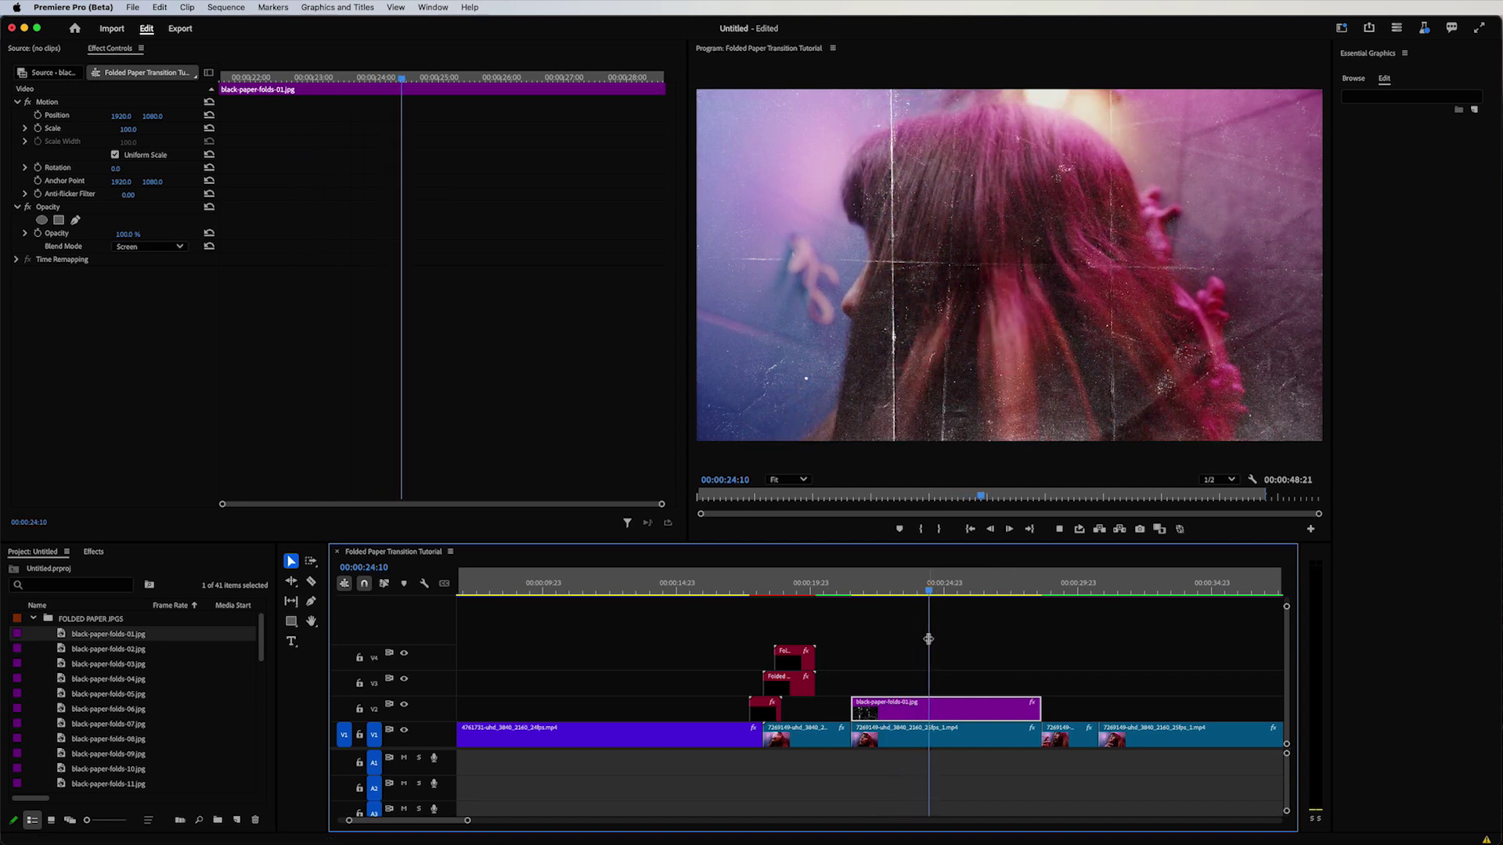
Shift the paper overlay earlier on V2 and replay from about 19:21
{"action": "left_click_drag", "start_coordinate": [984, 704], "coordinate": [915, 705]}
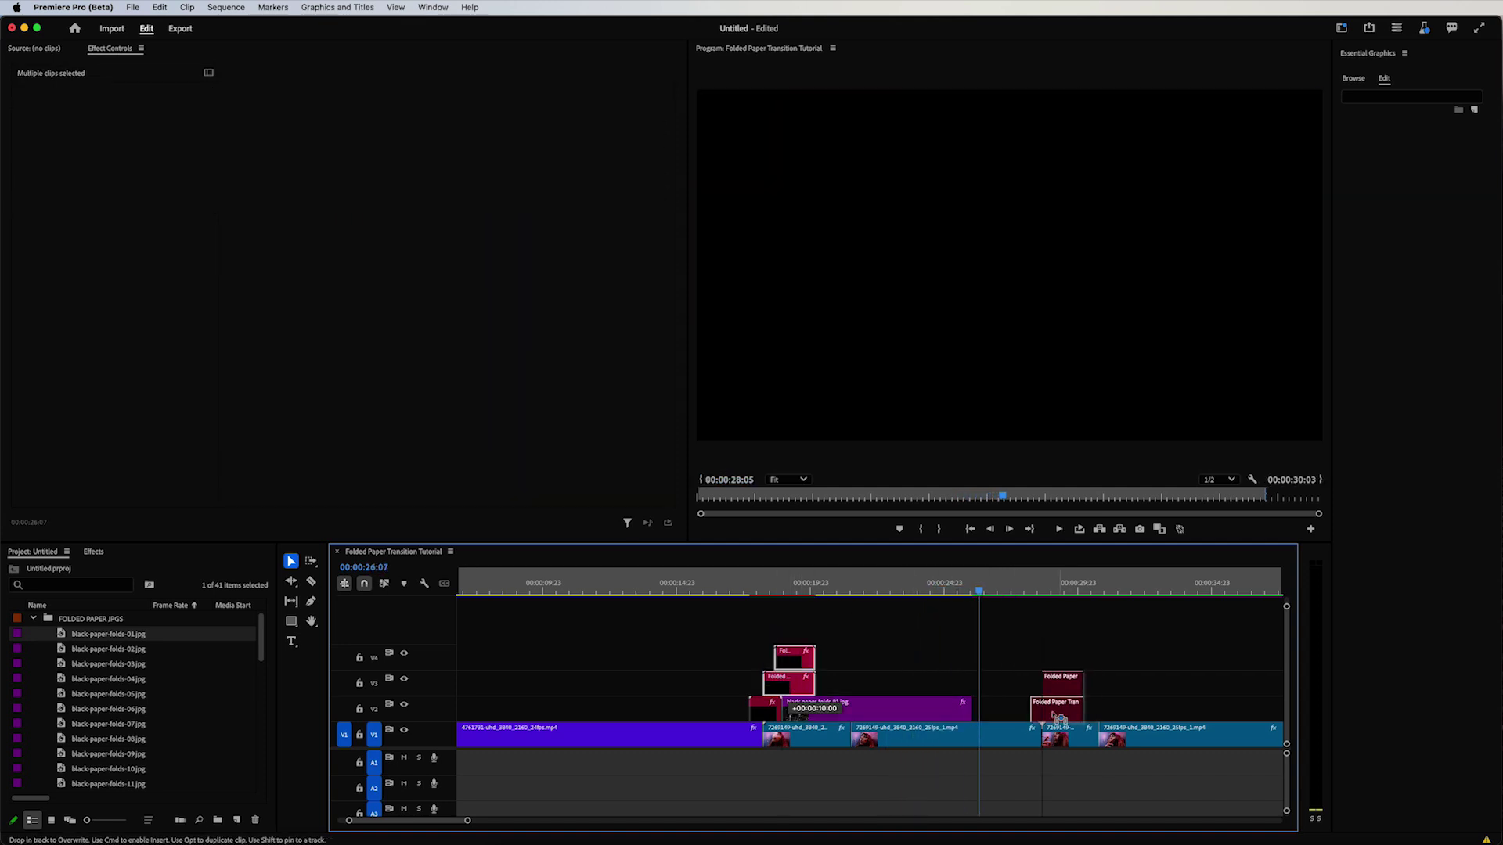
{"action": "left_click_drag", "start_coordinate": [979, 588], "coordinate": [807, 587]}
{"action": "key", "text": "shift+k"}
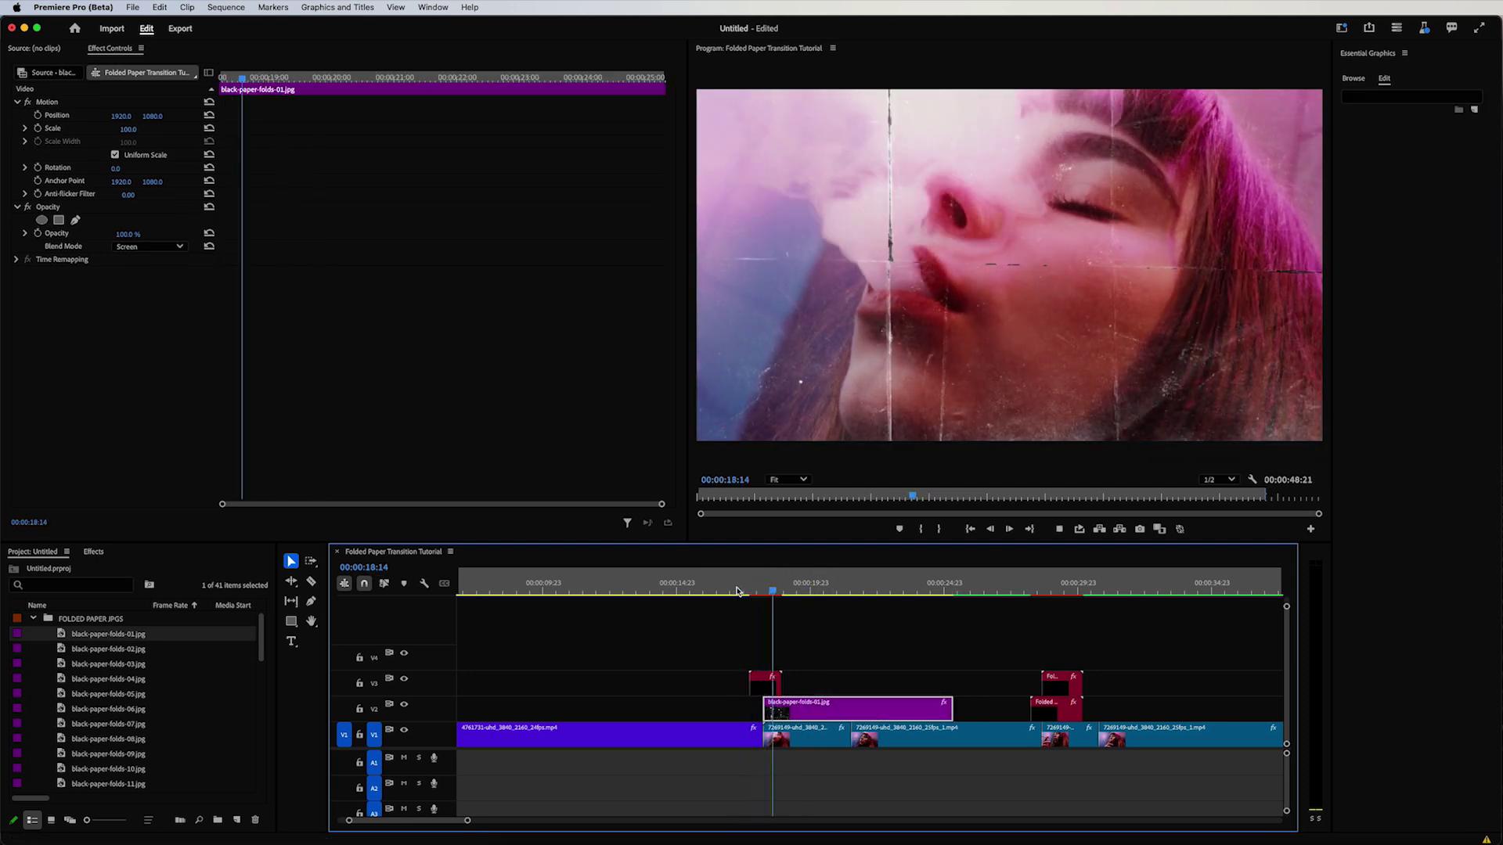